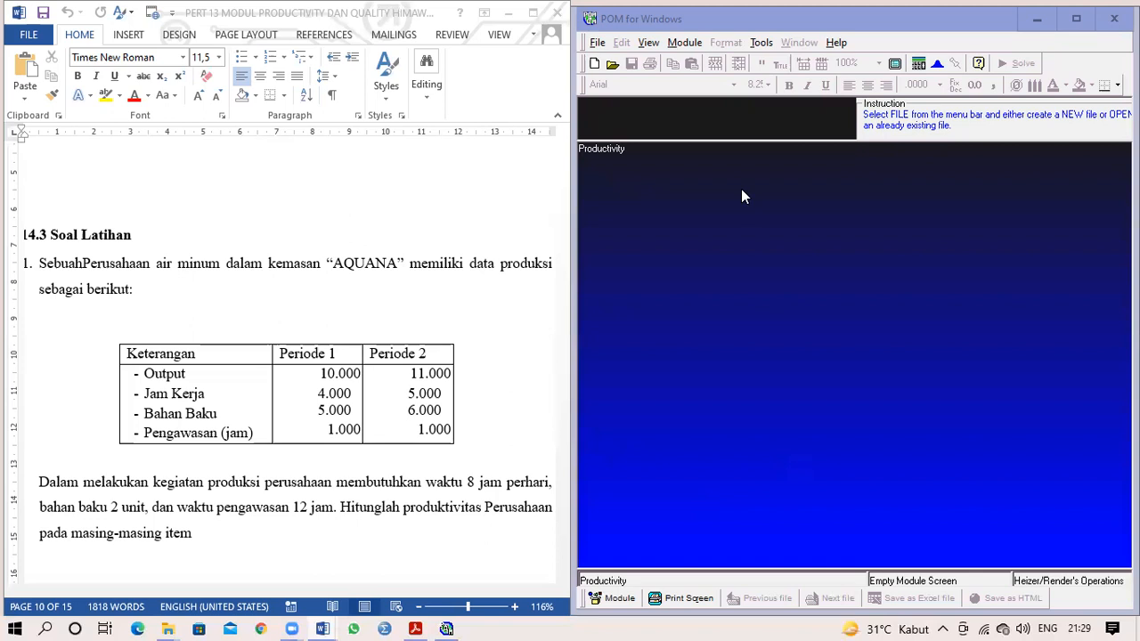
Open the Productivity module and start a new data set titled "kasus 1 produktivity"
left_click(684, 43)
left_click(703, 432)
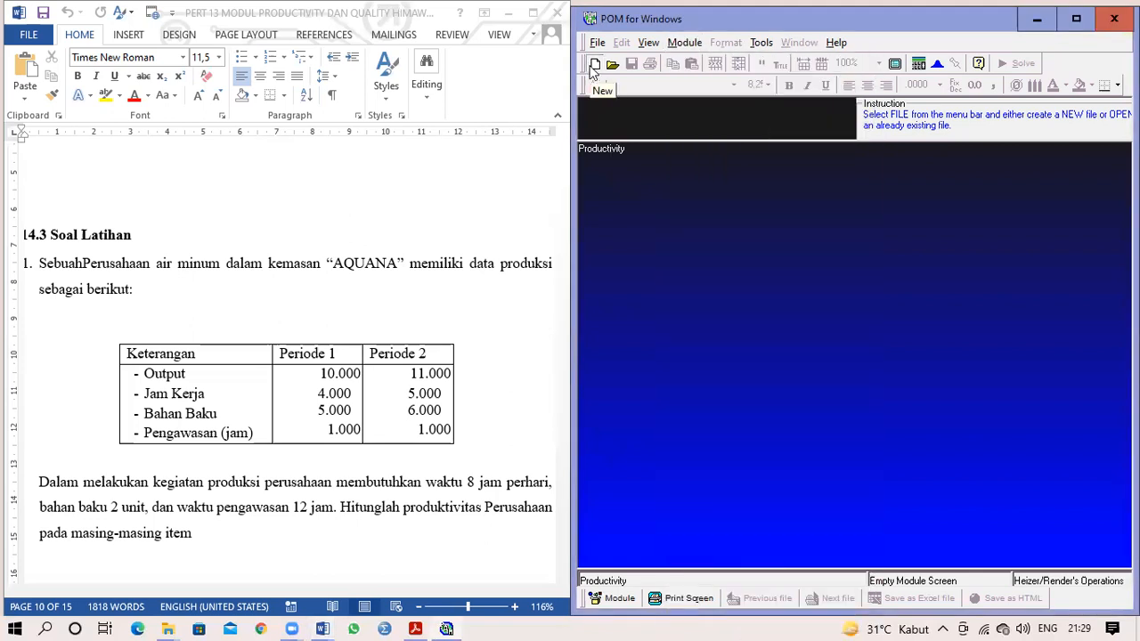
left_click(596, 67)
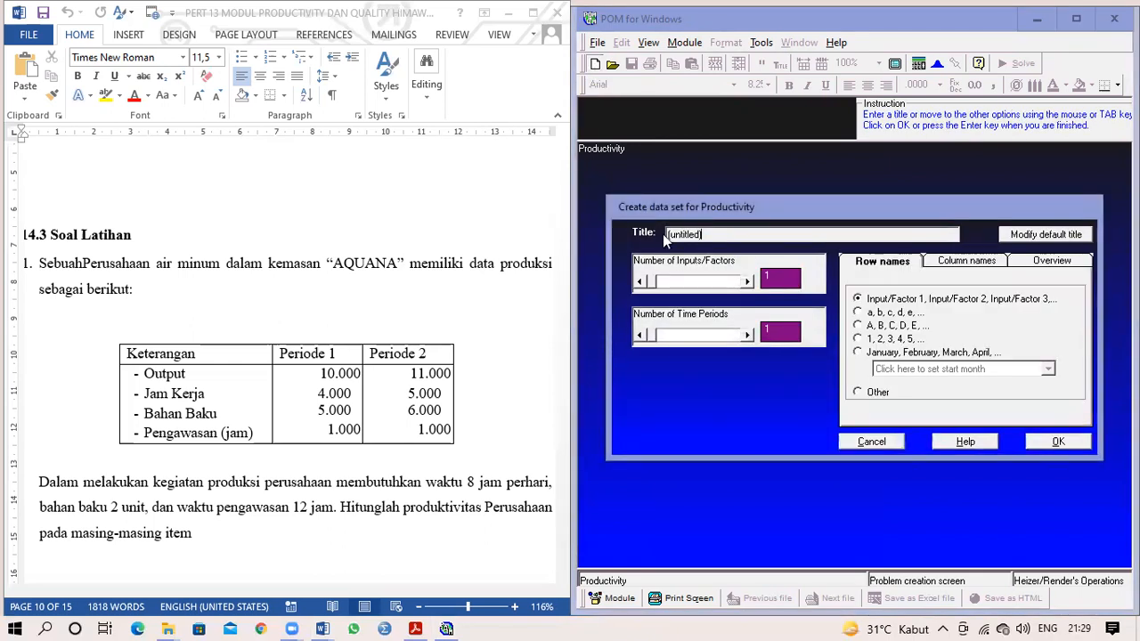
key("BackSpace")
type("kasus 1 produktivity")
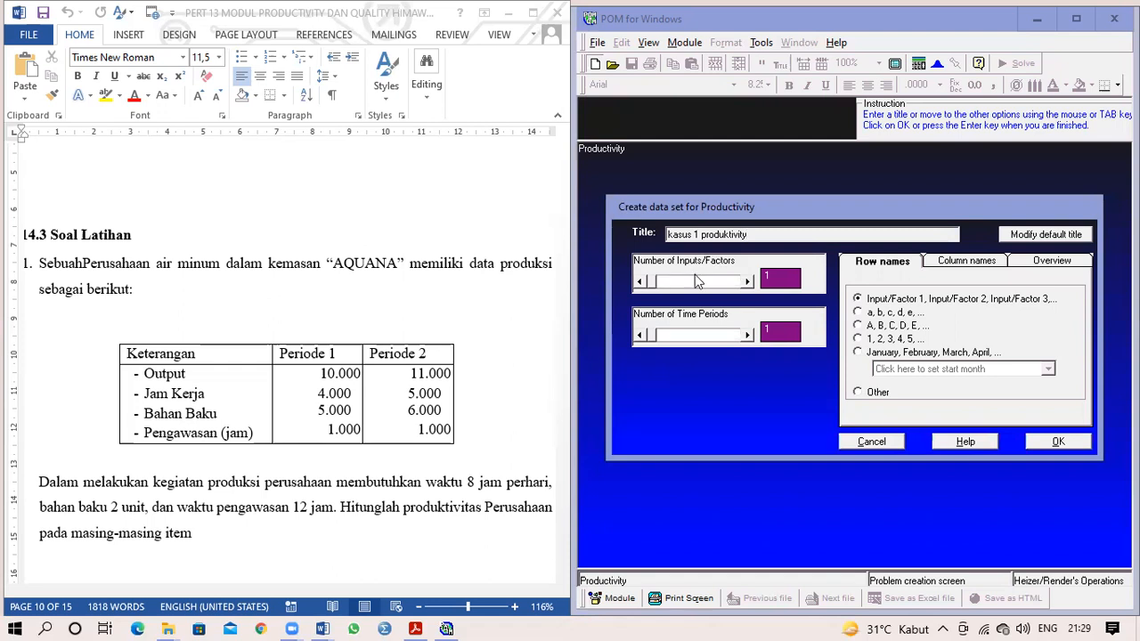
Set the data set to 3 inputs/factors and 2 time periods and create its data table
left_click(746, 281)
left_click(746, 281)
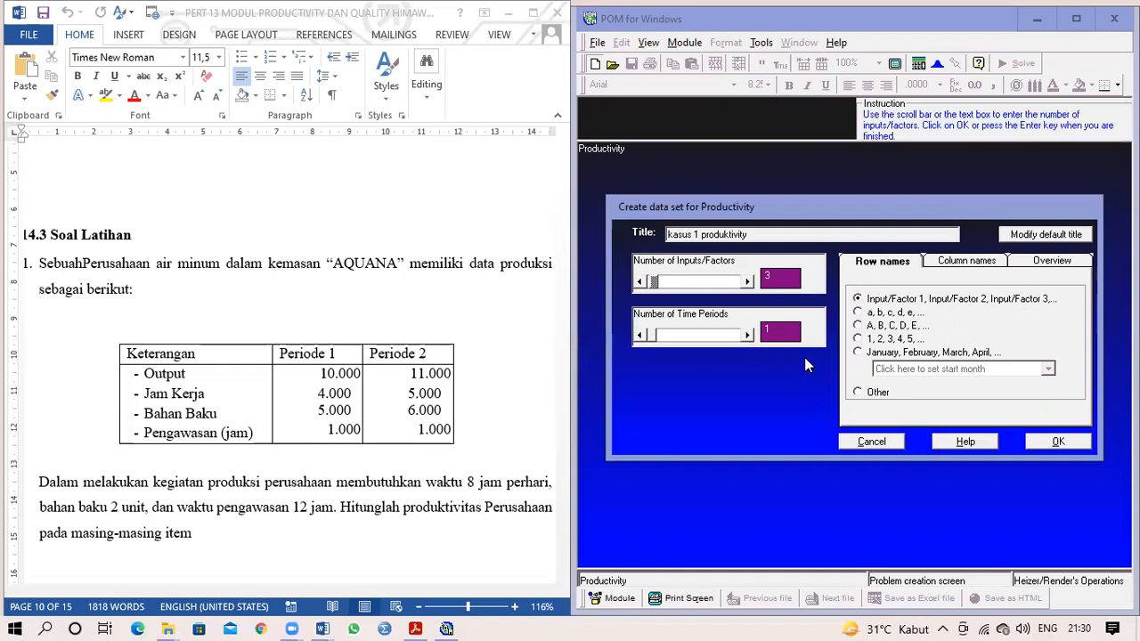
left_click(748, 336)
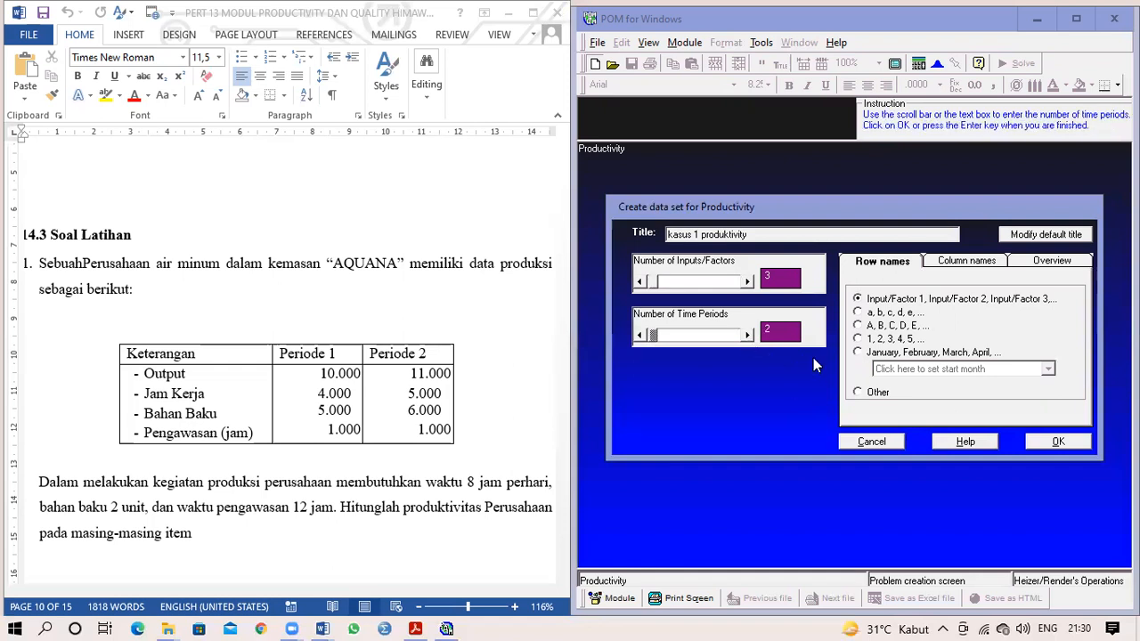
left_click(1057, 442)
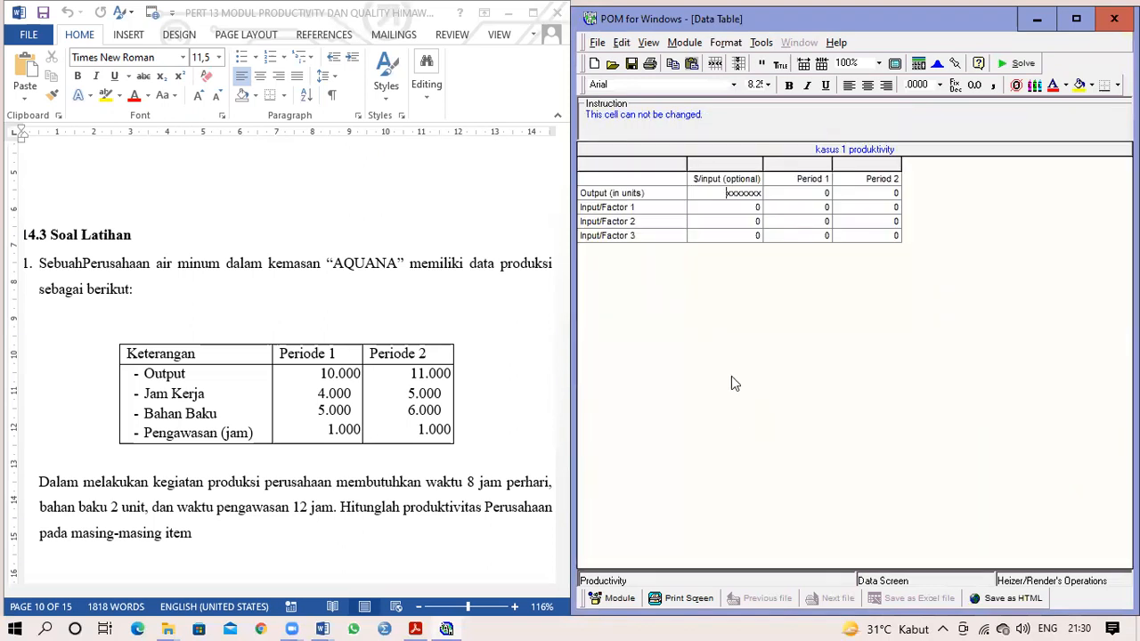
Enter the output as 10000 units for Period 1 and 11000 units for Period 2
left_click(829, 192)
double_click(821, 193)
type("10")
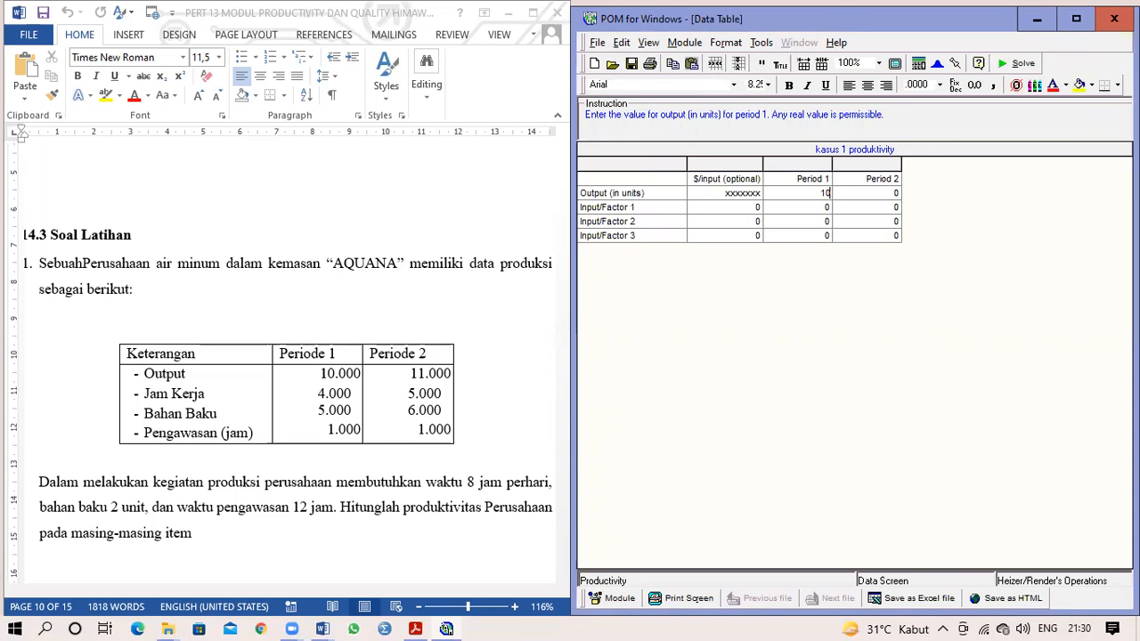
type("000")
key("Tab")
type("11000")
Rename the three input factors as "jam kerja", "bahan baku" and "pengawasan"
double_click(642, 207)
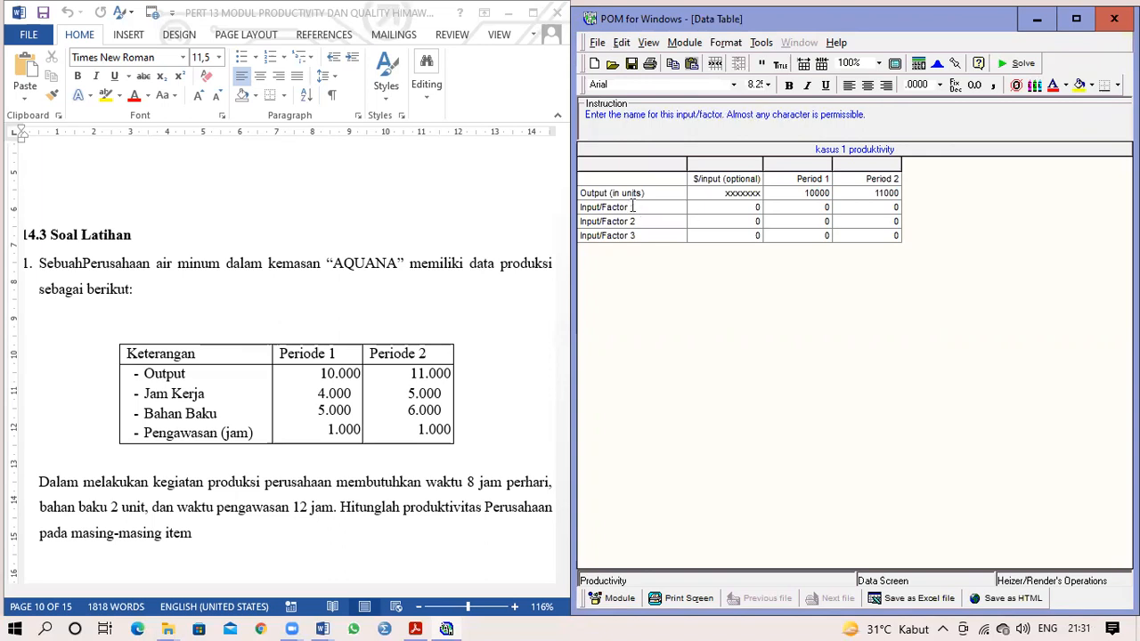
left_click_drag(642, 207, 585, 207)
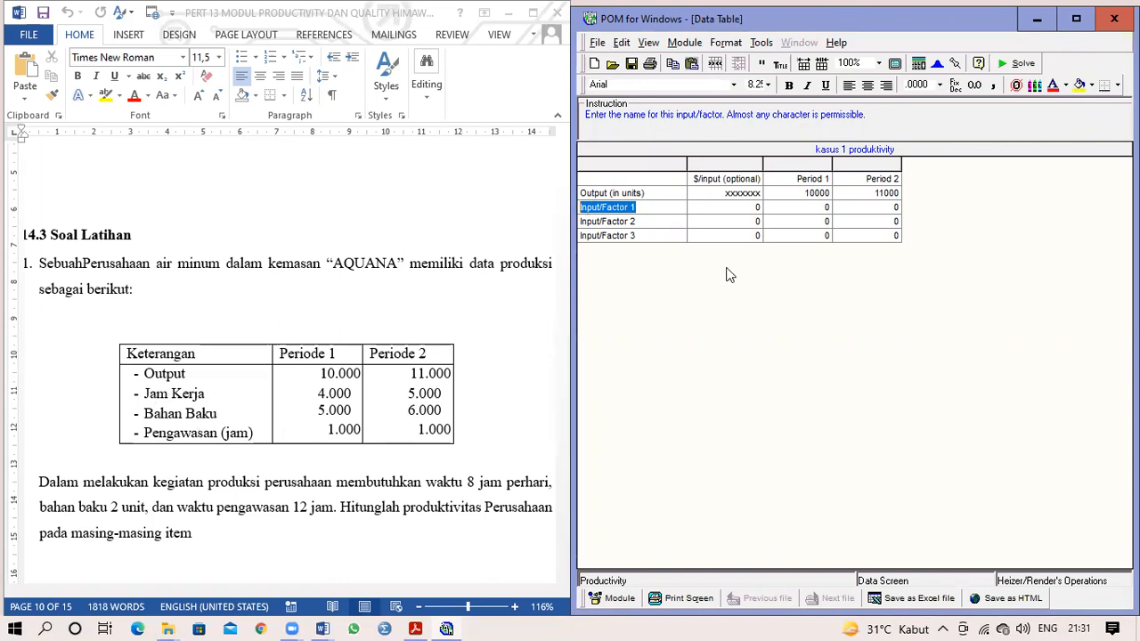
type("jam kerja")
key("Return")
type("ba")
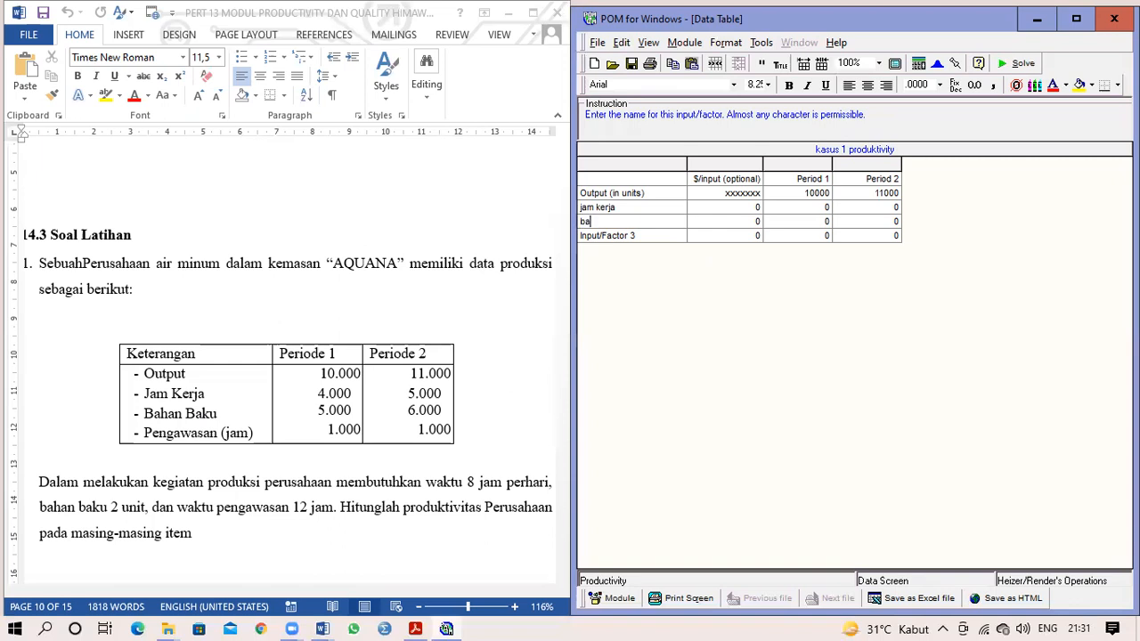
type("han baku")
key("Return")
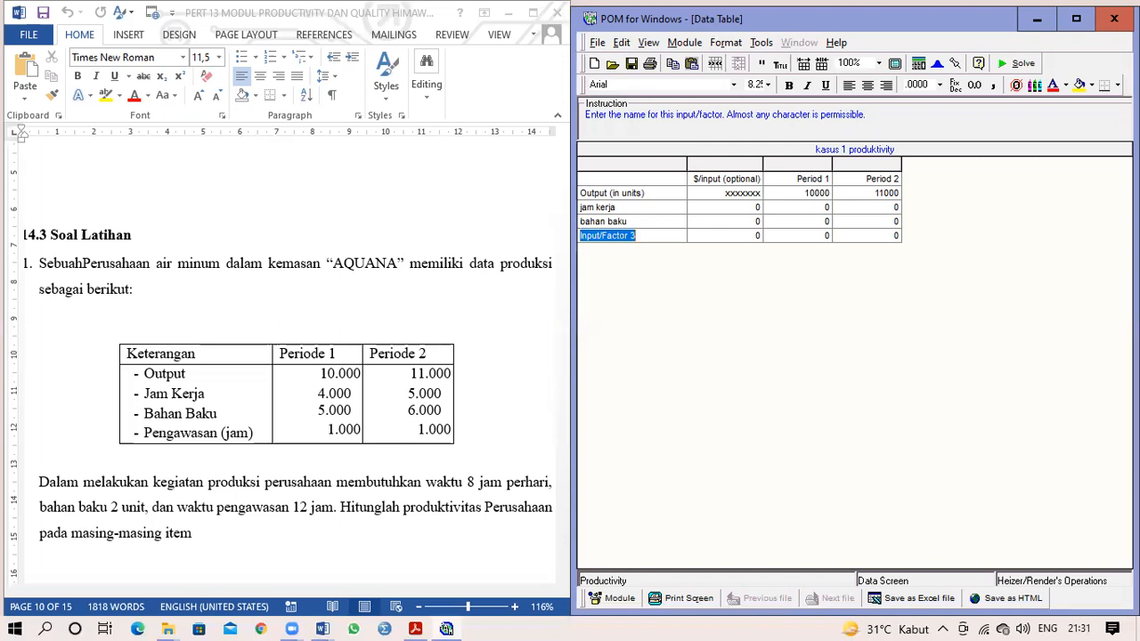
type("pengawasan")
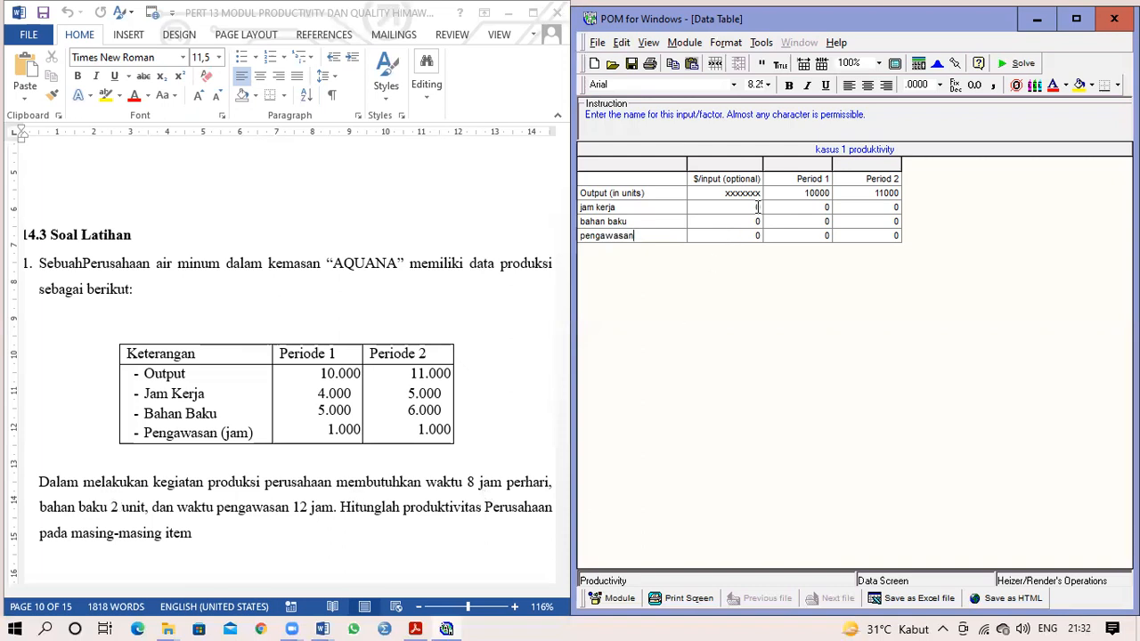
Enter the optional cost per input as 8 for jam kerja, 2 for bahan baku and 12 for pengawasan
left_click(758, 207)
key("BackSpace")
type("0")
key("Return")
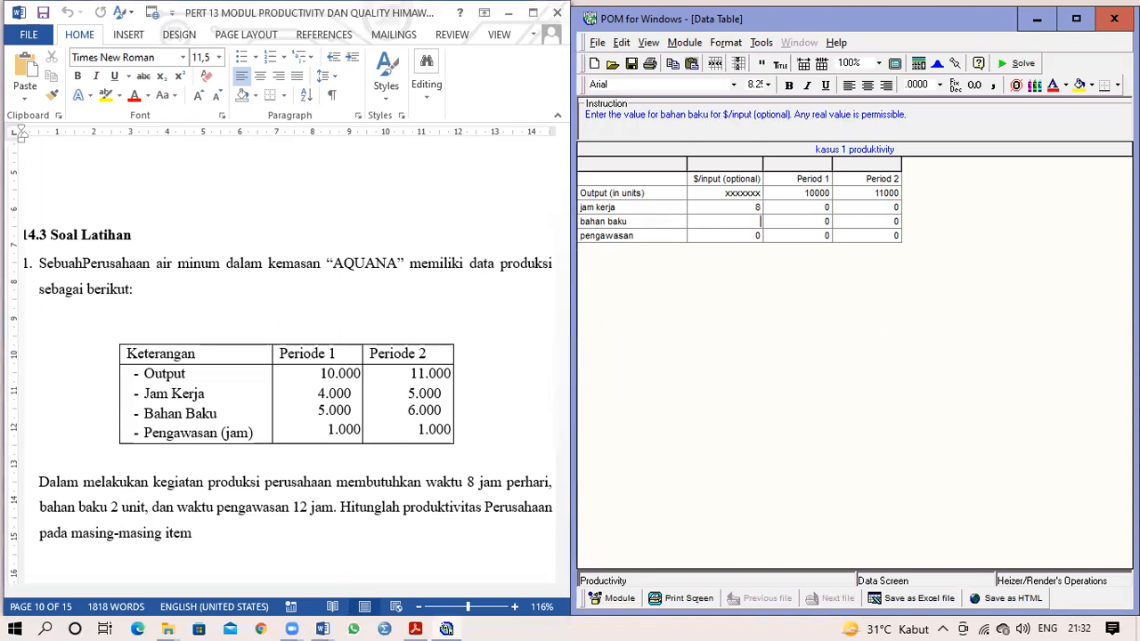
left_click(759, 221)
type("2")
key("Return")
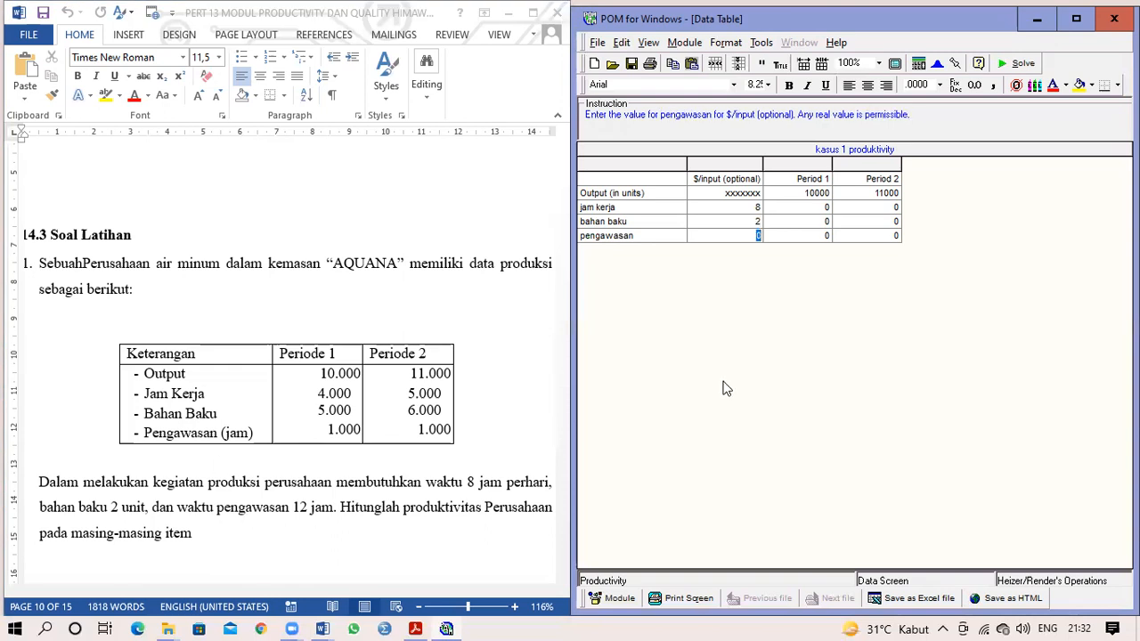
type("12")
Enter jam kerja as 4000 for Period 1 and 5000 for Period 2
left_click(828, 206)
type("40")
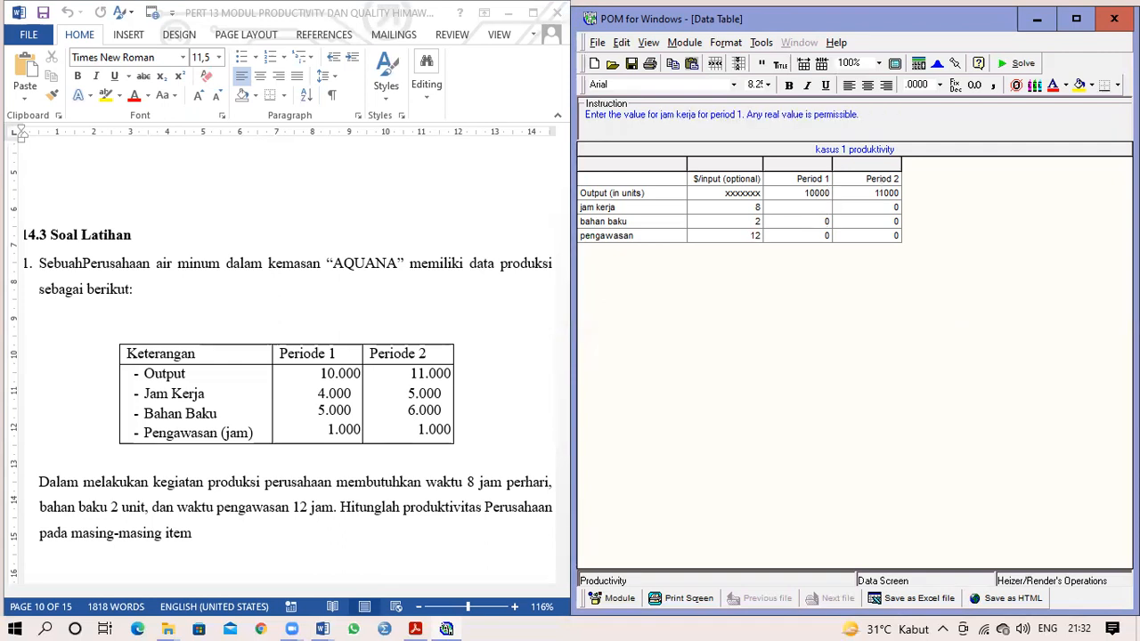
type("00")
key("Tab")
type("5000")
key("Tab")
key("Tab")
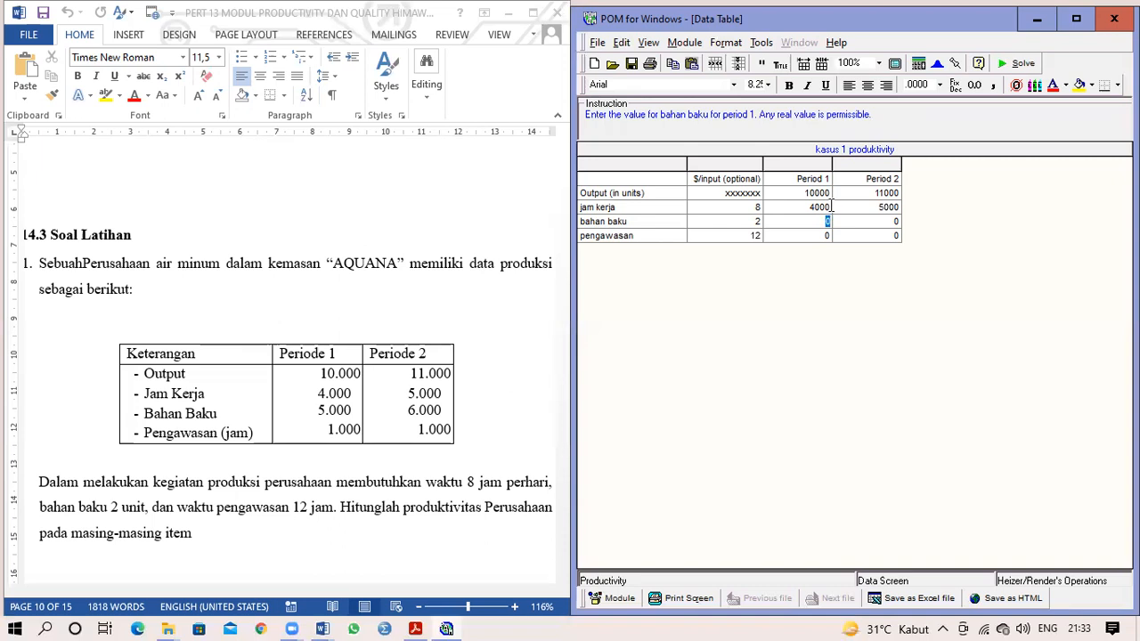
Enter bahan baku as 5000 and 6000, and pengawasan as 1000 and 1000, for Periods 1 and 2
type("5000")
key("Tab")
type("6000")
key("Tab")
key("Tab")
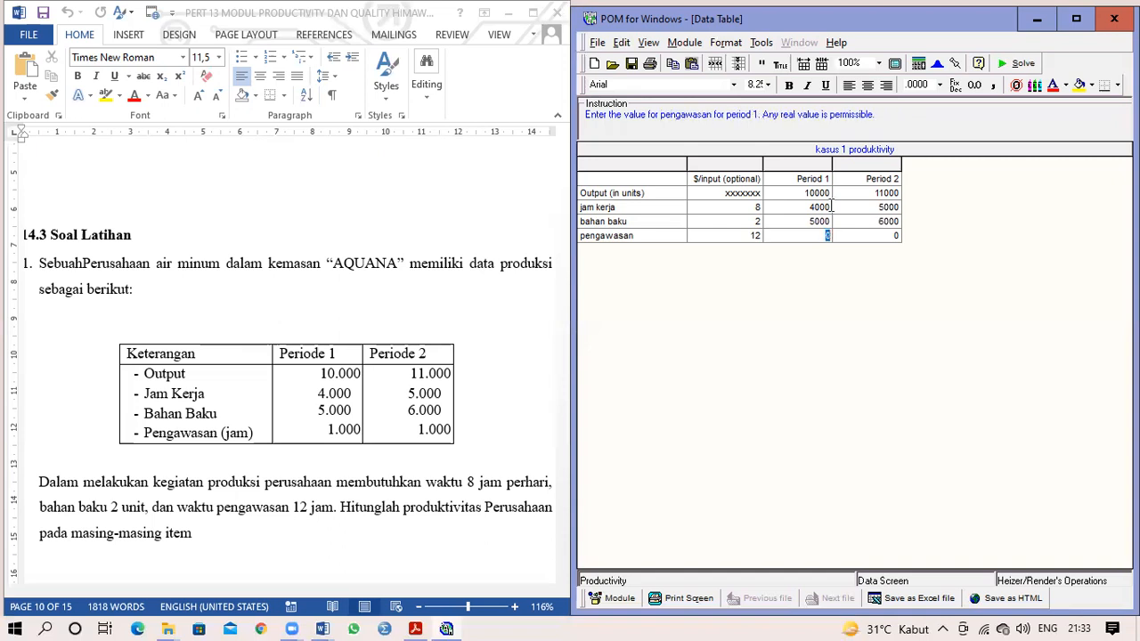
type("1000")
key("Tab")
type("1000")
Solve the kasus 1 problem and bring up the Productivity Results
left_click(1007, 67)
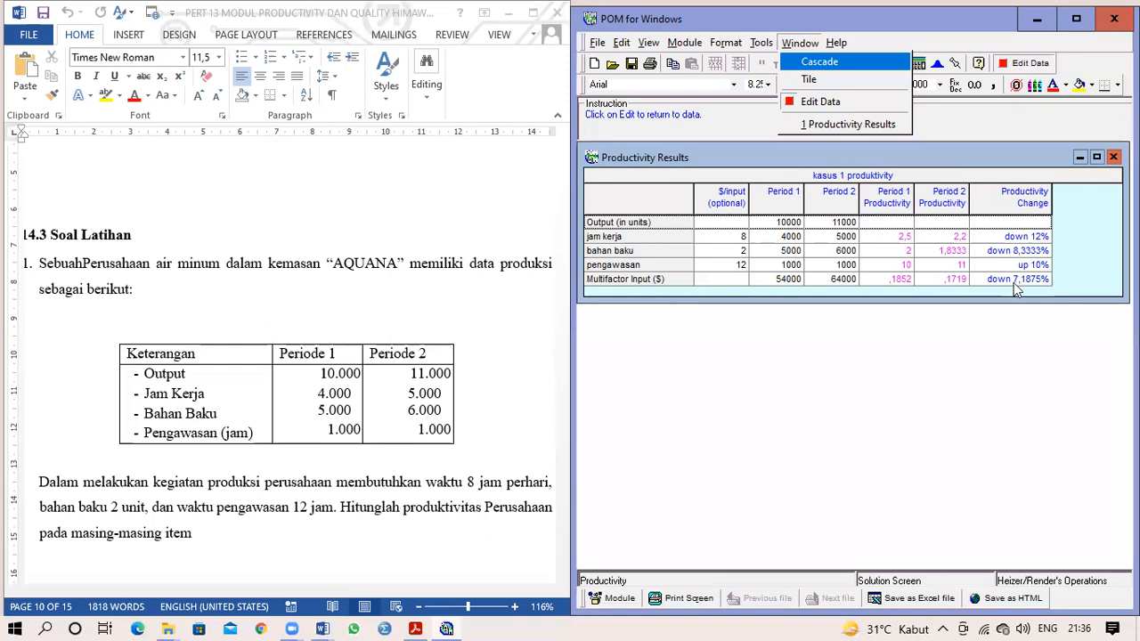
left_click(1046, 280)
left_click(837, 124)
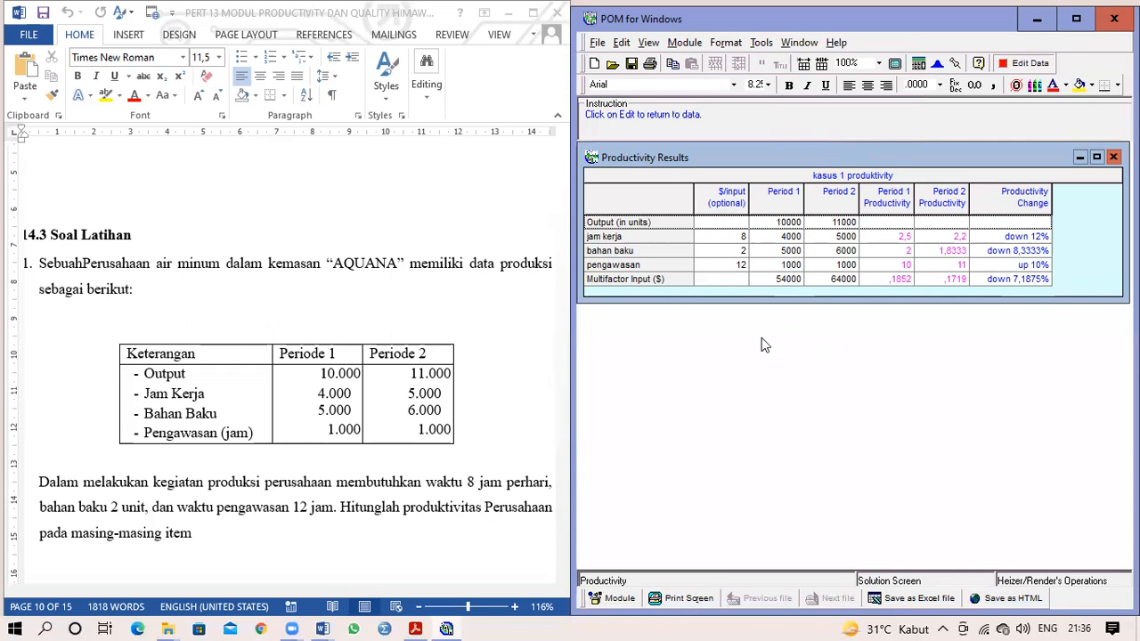
Switch to the Word document and read exercise 2 about PT. Maju Jaya, including its night and day shift data table
left_click_drag(562, 400, 562, 423)
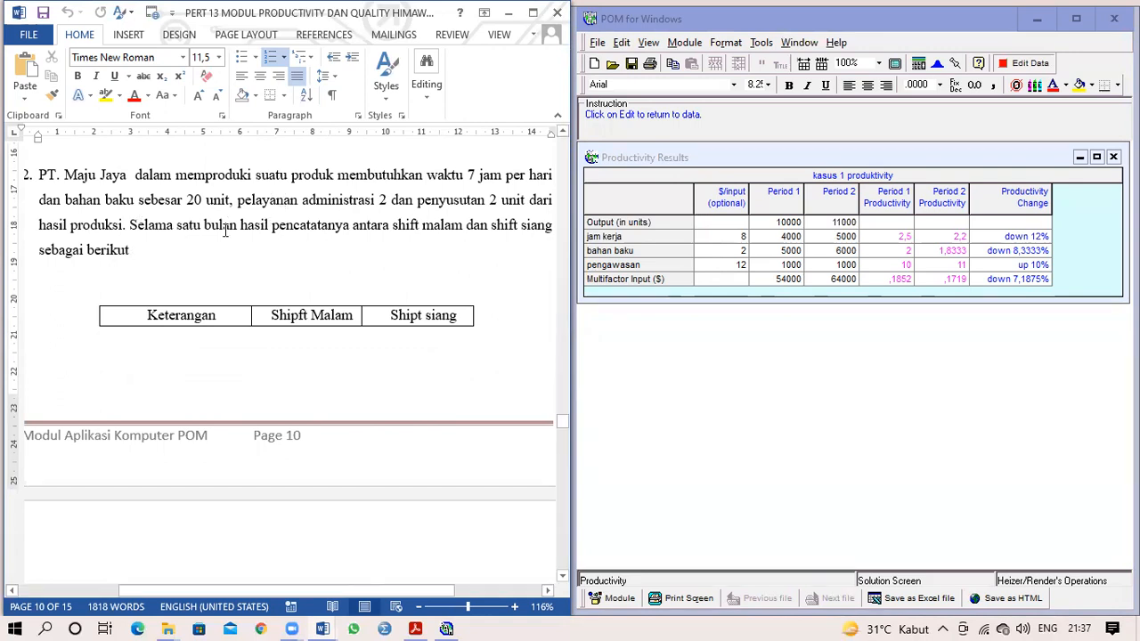
left_click_drag(561, 420, 562, 428)
scroll(565, 427, "down", 2, "ctrl")
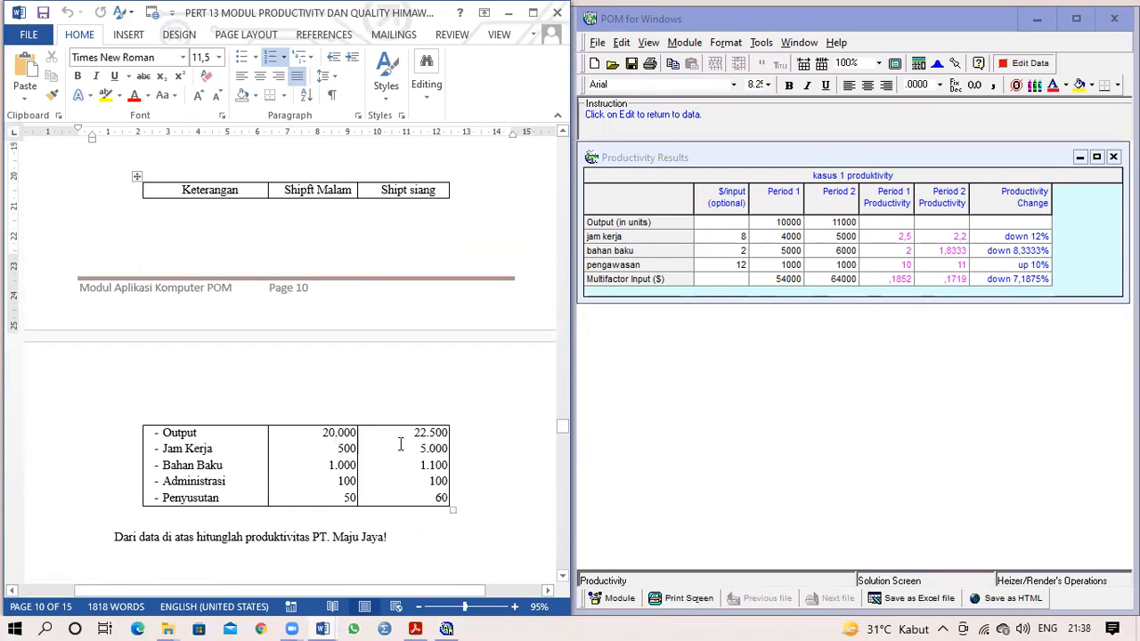
left_click(162, 458)
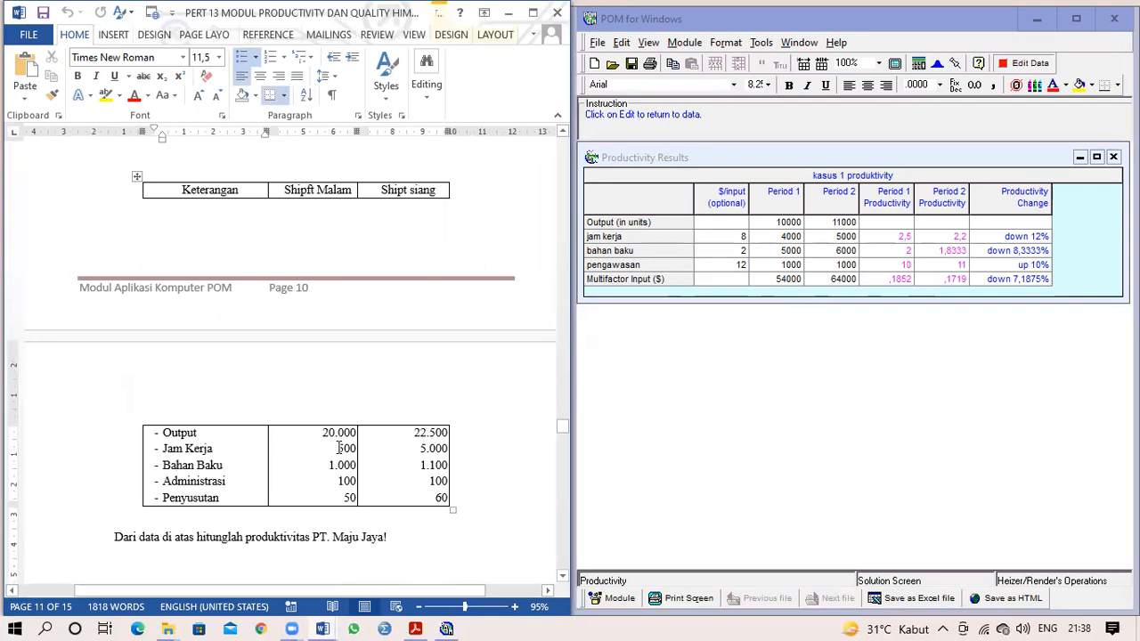
left_click(343, 498)
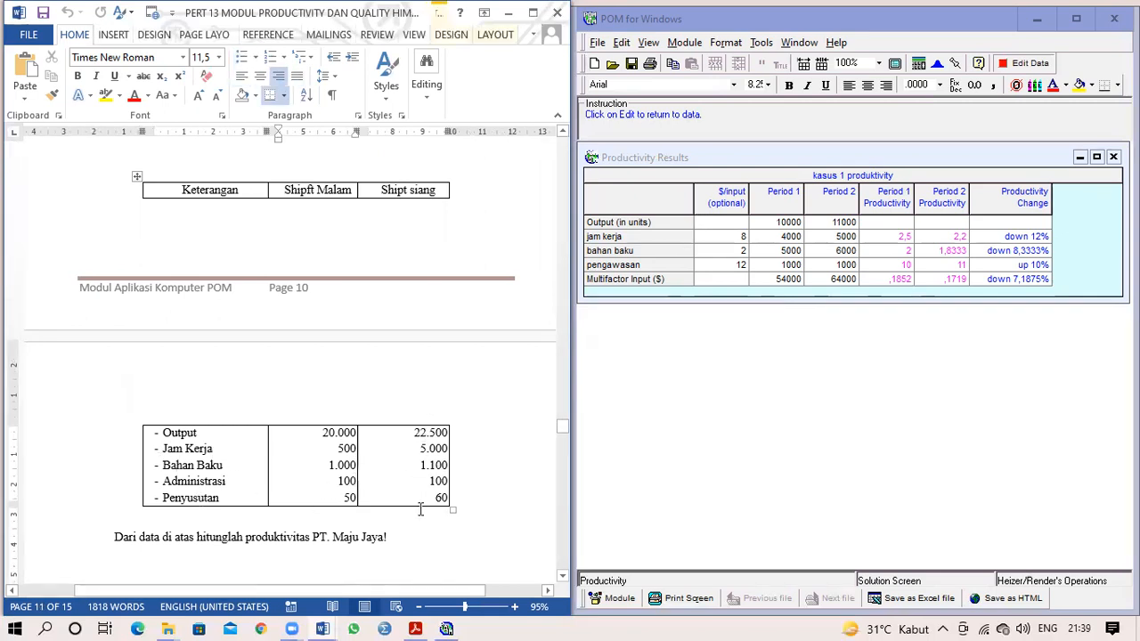
scroll(563, 429, "up", 2)
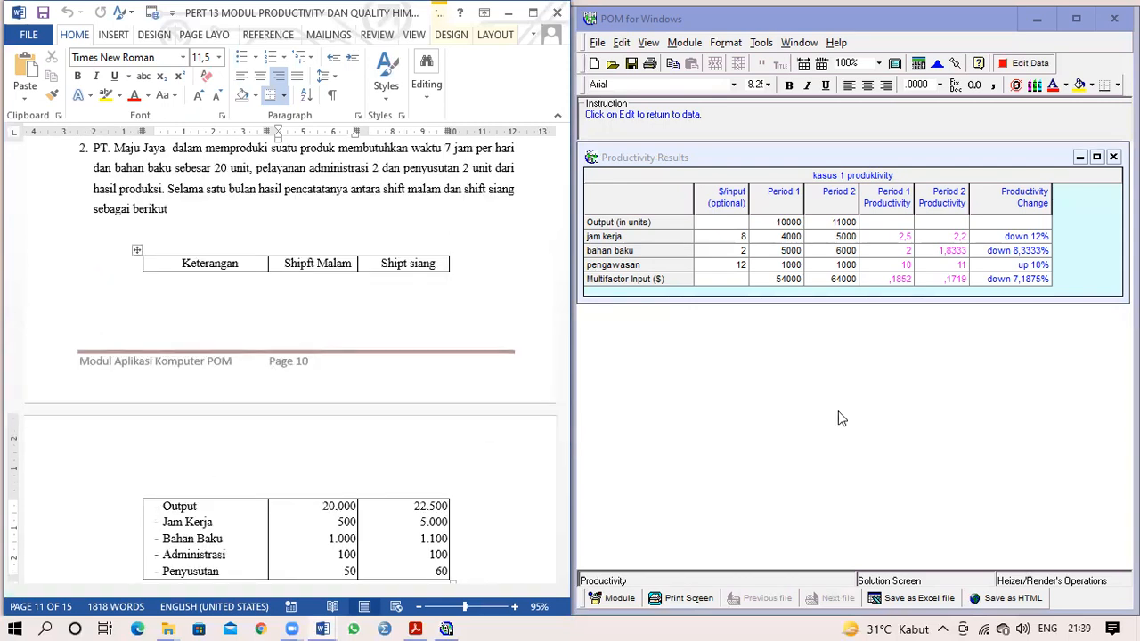
Return to POM for Windows and start a new Productivity data set titled "kasus 2 produktivity"
left_click(581, 372)
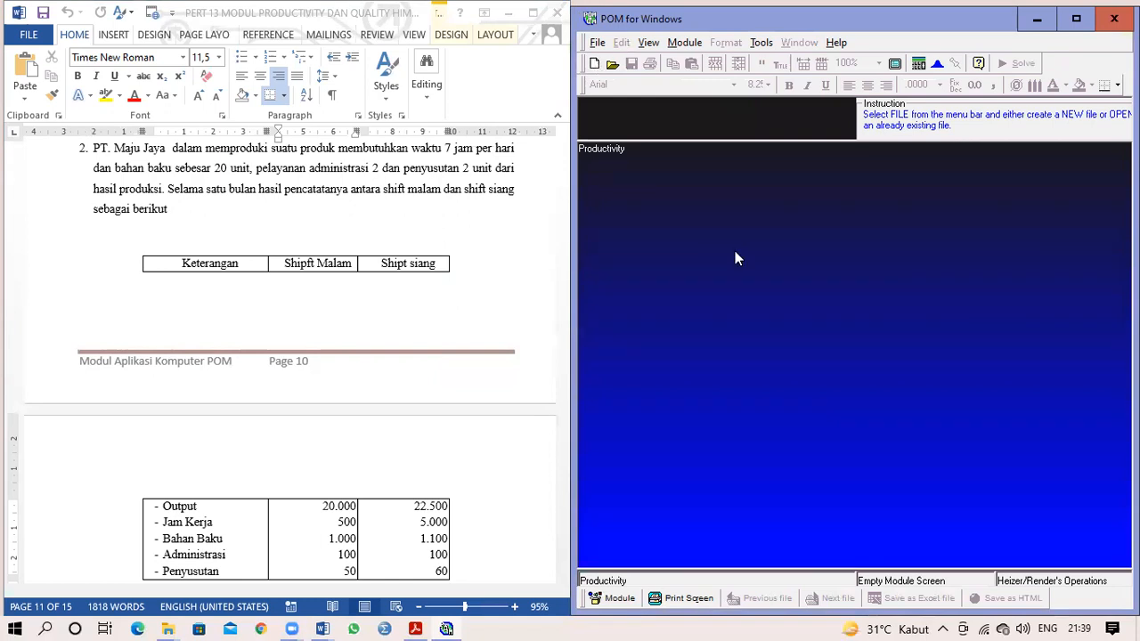
key("ctrl+n")
type("kasu")
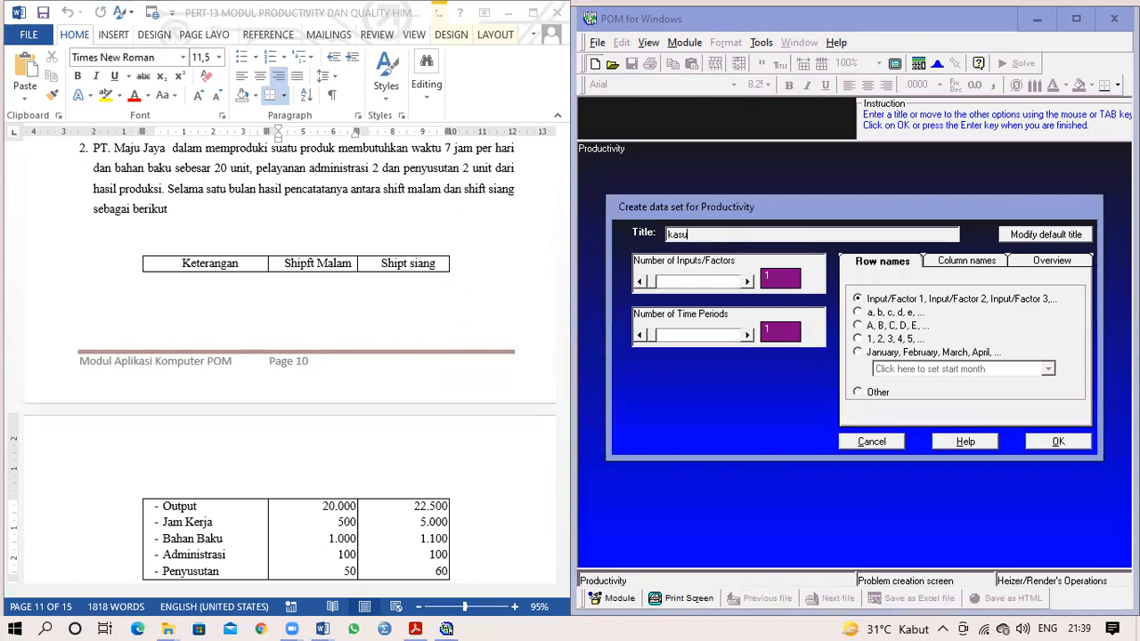
type("s 2 produktivity")
Set the kasus 2 data set to 4 inputs/factors and 2 time periods and create its data table
left_click(747, 282)
left_click(747, 283)
left_click(747, 282)
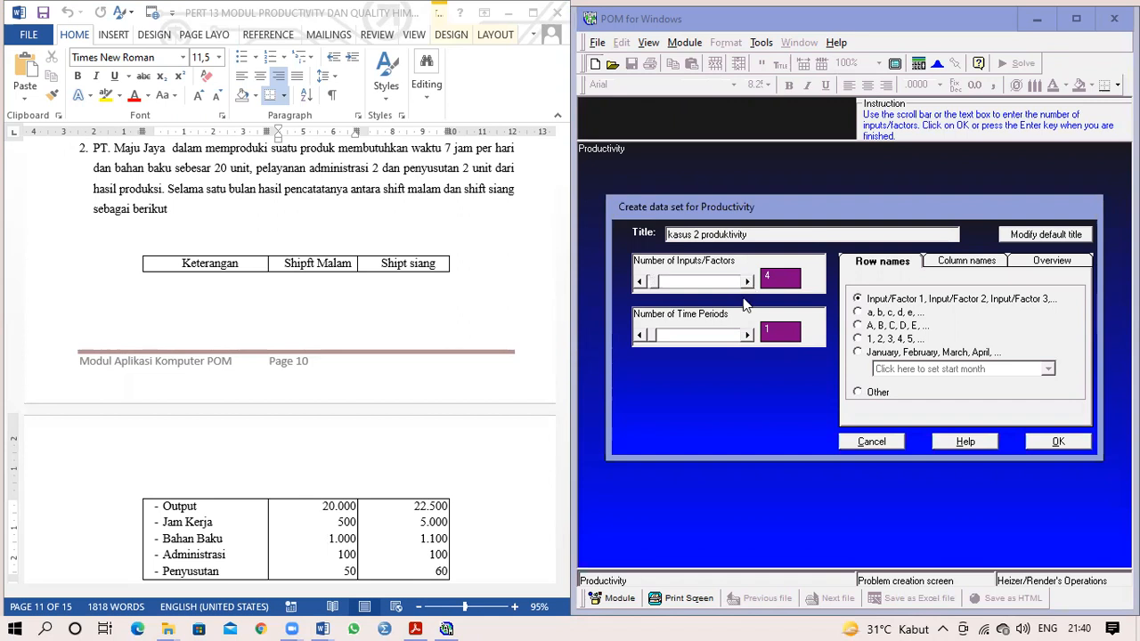
left_click(748, 335)
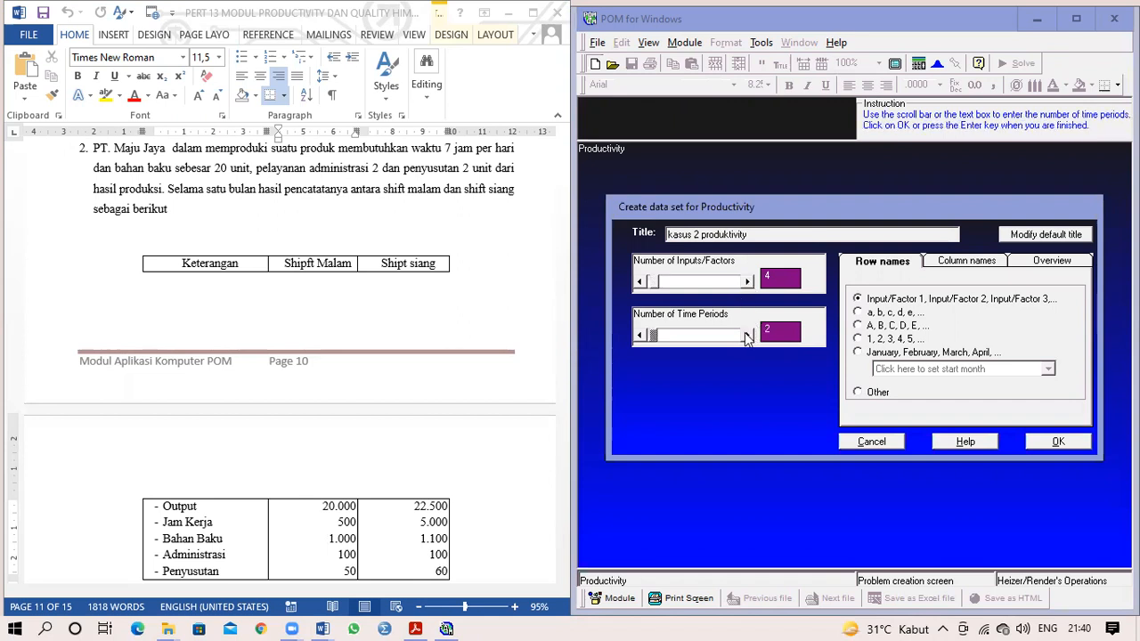
left_click(749, 336)
left_click(1058, 441)
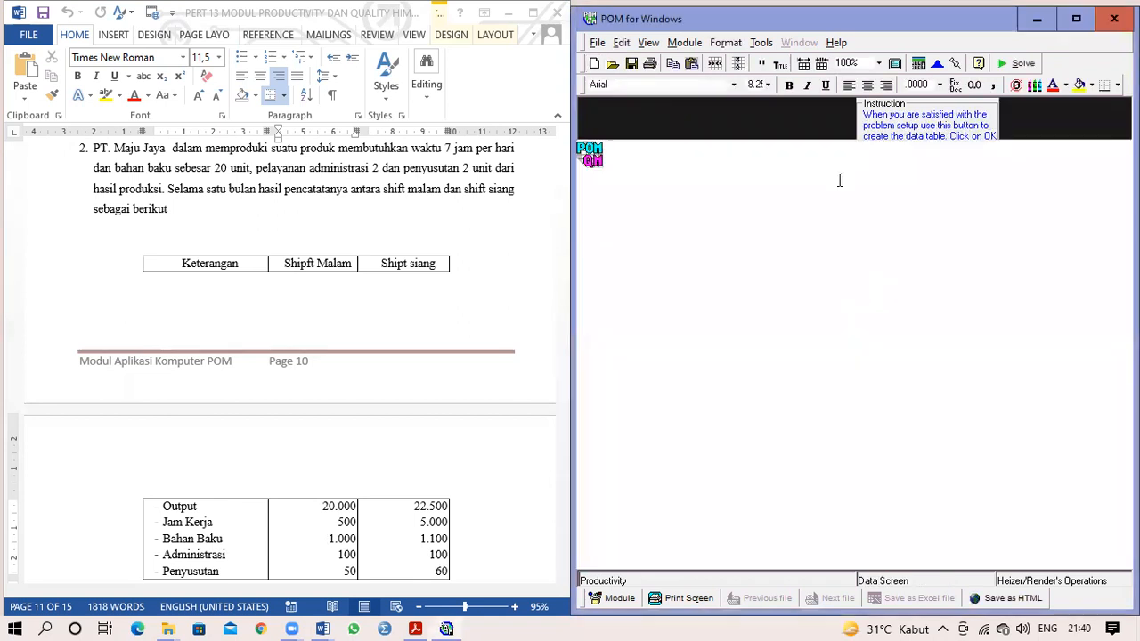
Rename the two time period columns as "sift malam" and "sift siang"
left_click_drag(832, 179, 782, 179)
type("s")
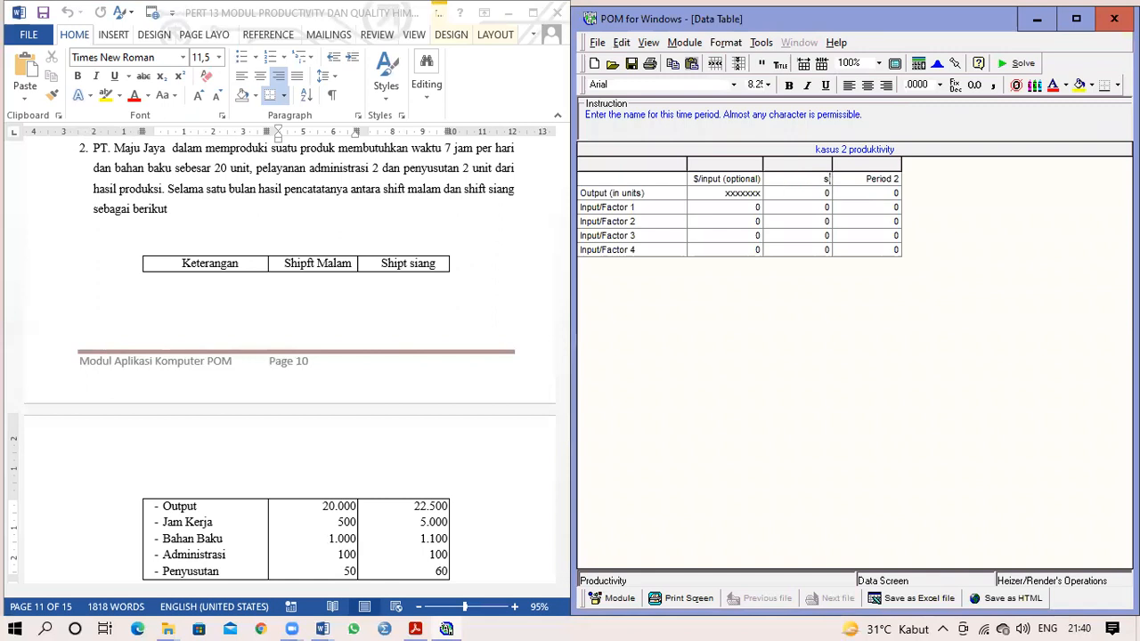
type("ift malam")
left_click(856, 175)
type("sift sia")
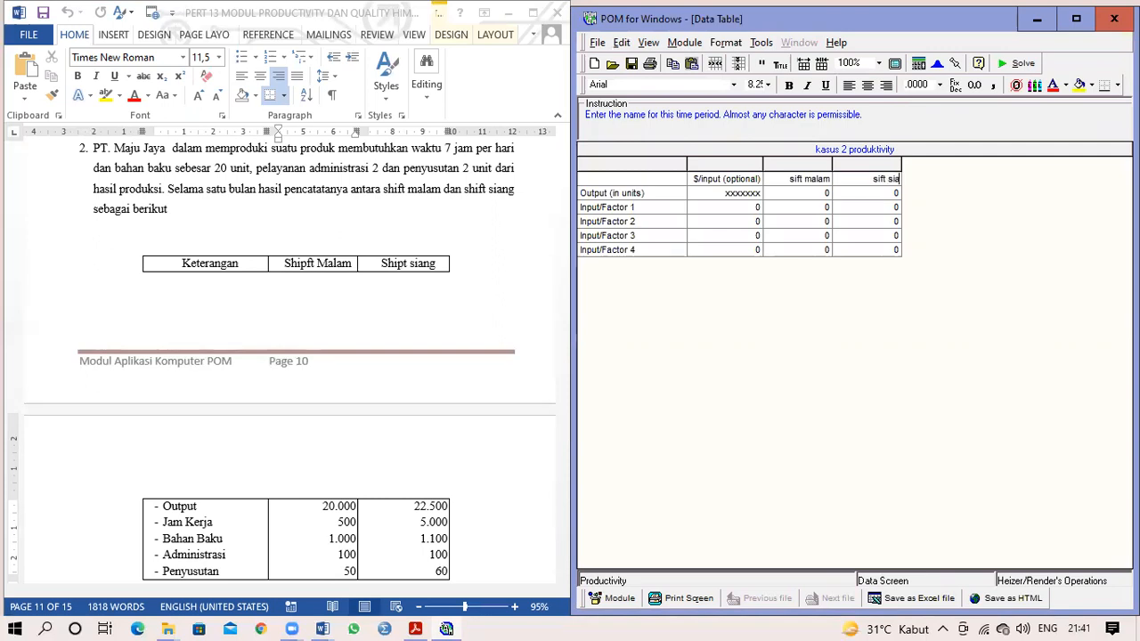
type("ng")
Correct the spelling of the two period names to "shipft malam" and "shipft siang"
left_click(806, 179)
type("h")
left_click(799, 179)
type("p")
left_click(865, 179)
type("h")
left_click(869, 181)
type("p")
Rename the four input/factor rows as "jam kerja", "bahan baku", "administrasi" and "penyusutan"
left_click(639, 207)
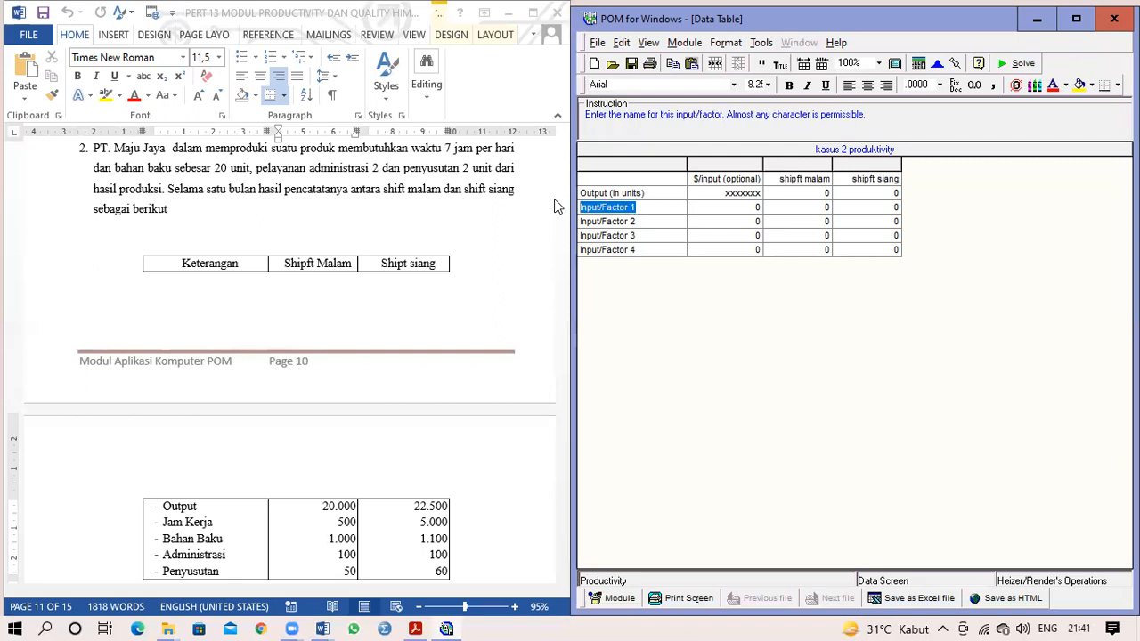
type("jam kerja")
key("Return")
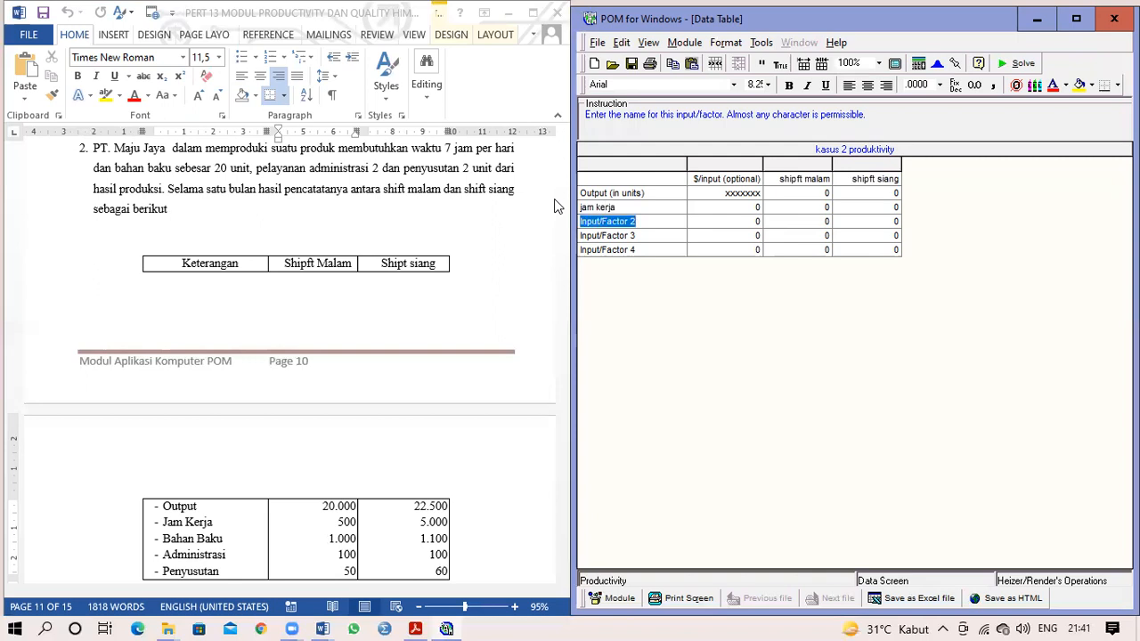
type("bahan baku")
key("Return")
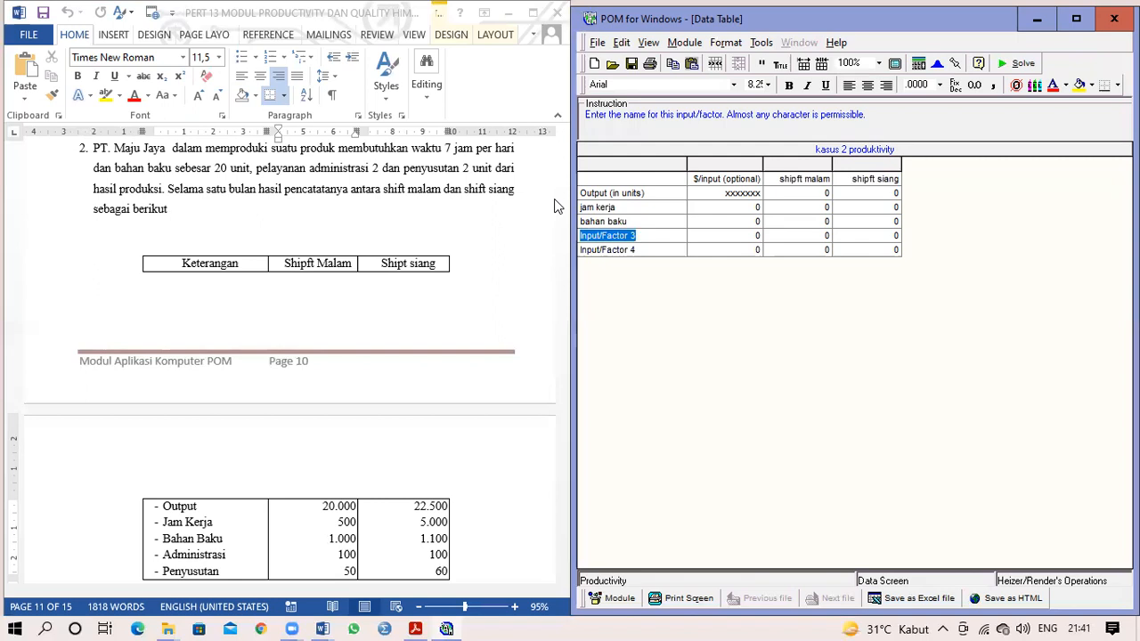
type("adminis")
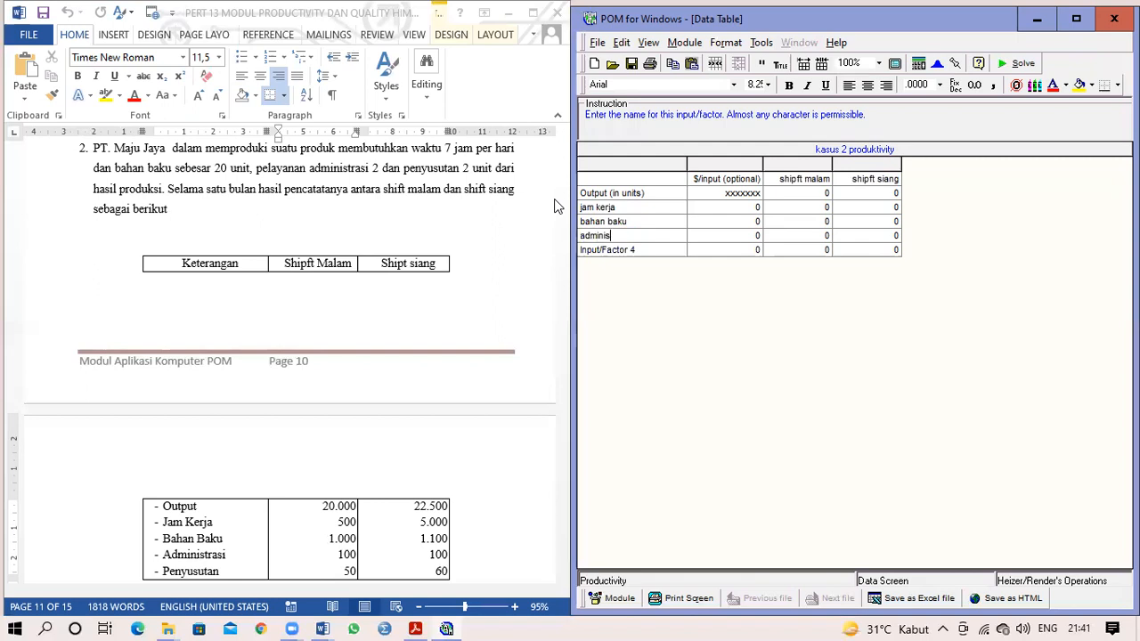
type("trasi")
key("Return")
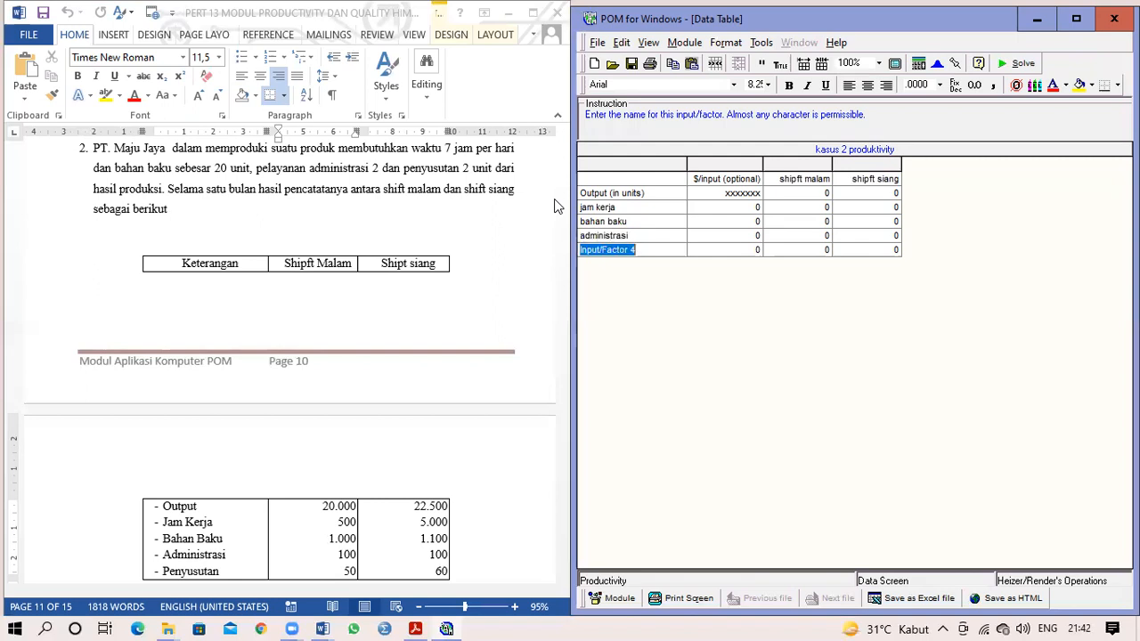
type("p")
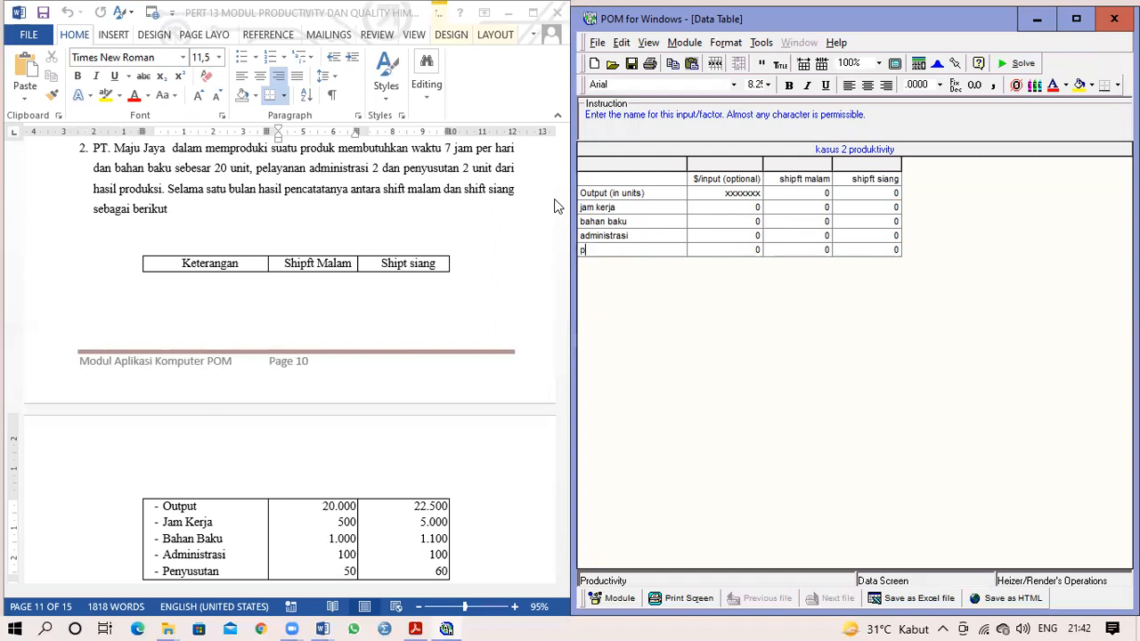
type("enyusutan")
Set the $/input values to 7 for jam kerja, 20 for bahan baku, 2 for administrasi and 2 for penyusutan
left_click(760, 206)
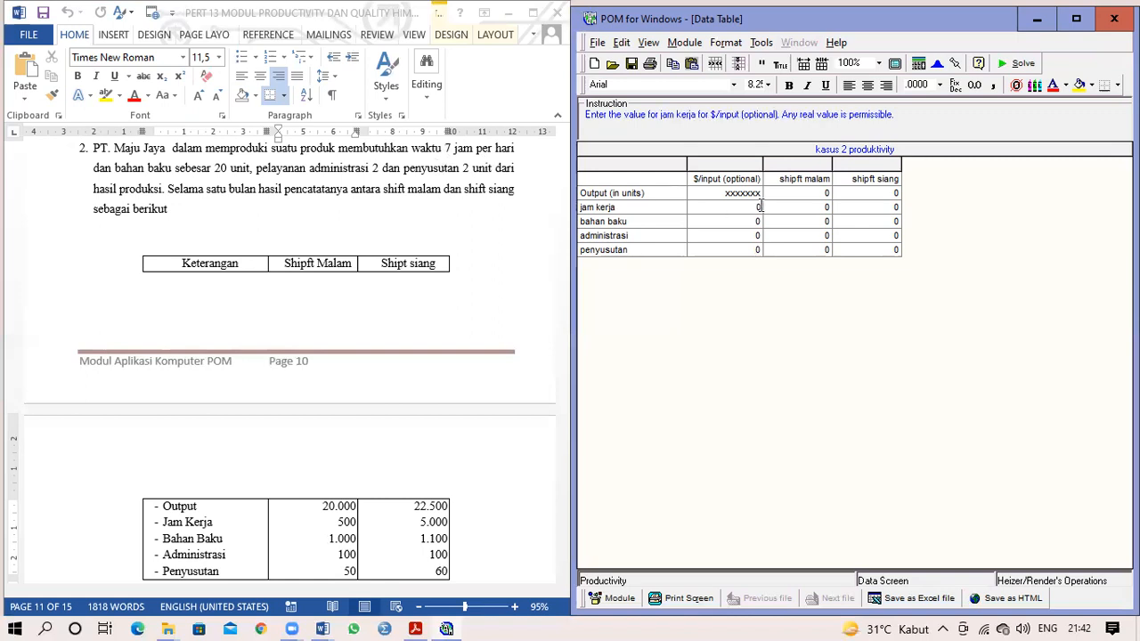
key("BackSpace")
key("Return")
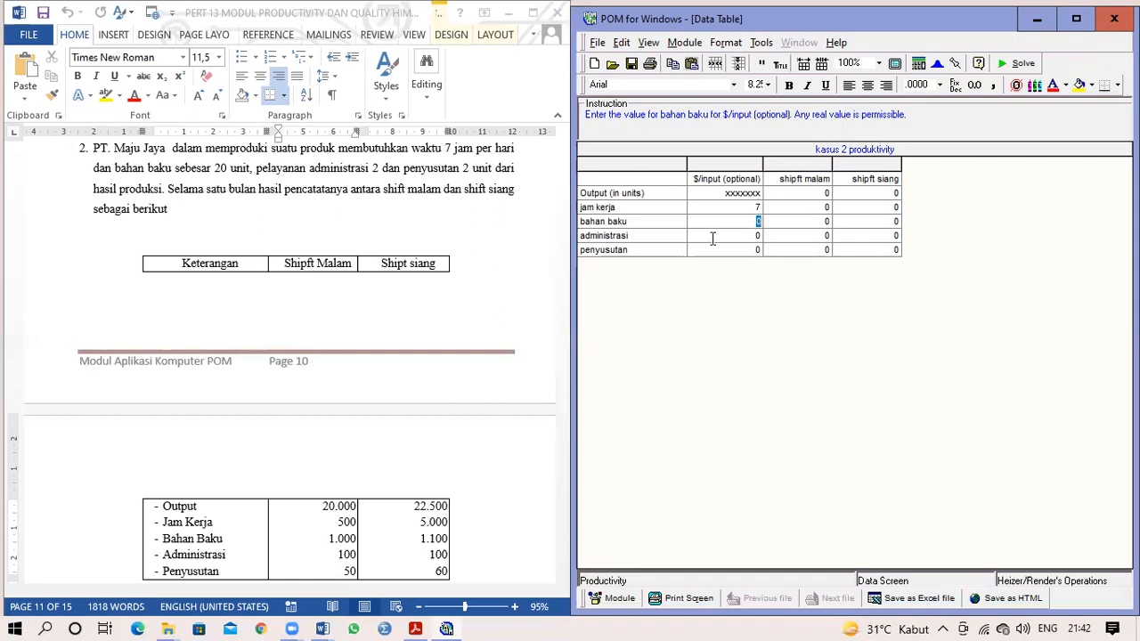
type("20")
key("Return")
type("2")
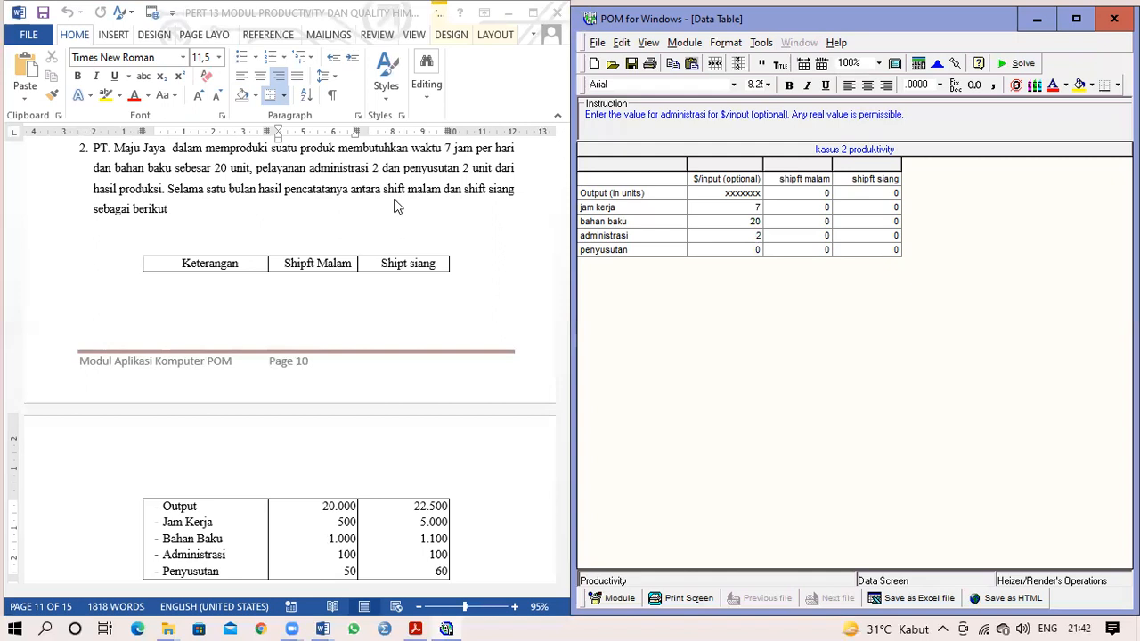
key("Return")
type("2")
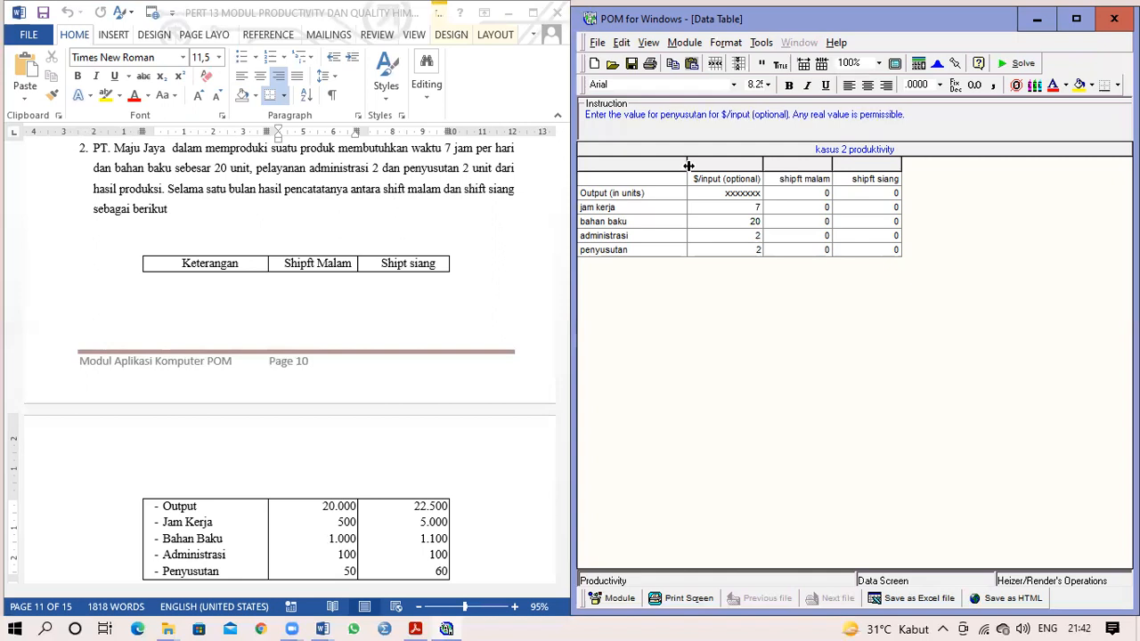
For shipft malam and shipft siang, set output to 20000 and 22500 and jam kerja to 500 and 5000
left_click(828, 193)
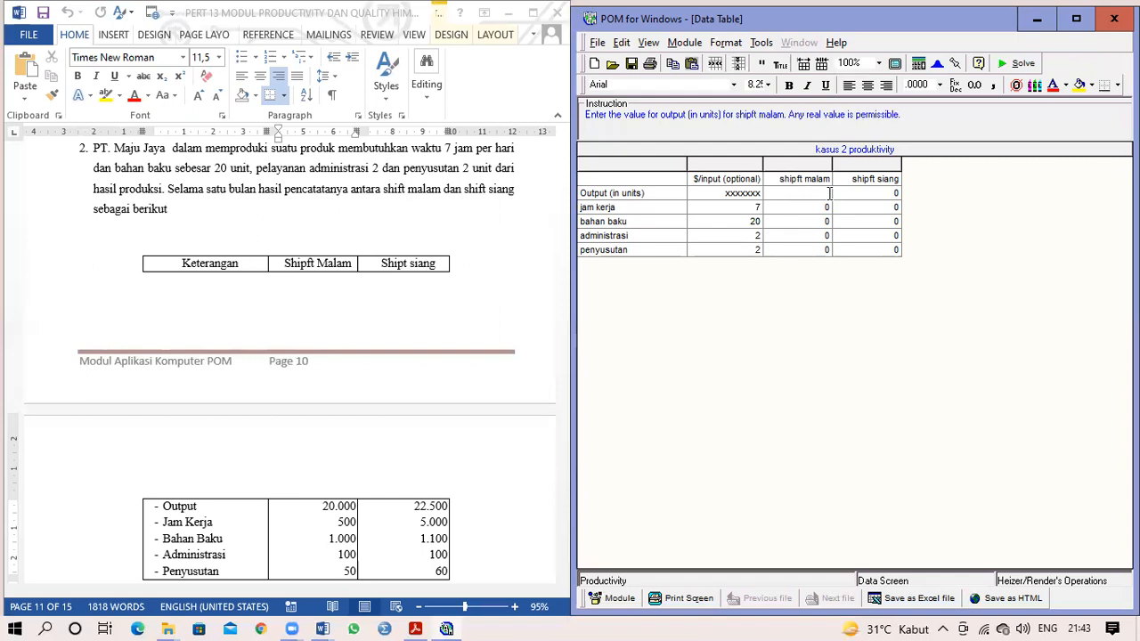
type("20000")
key("Tab")
type("22500")
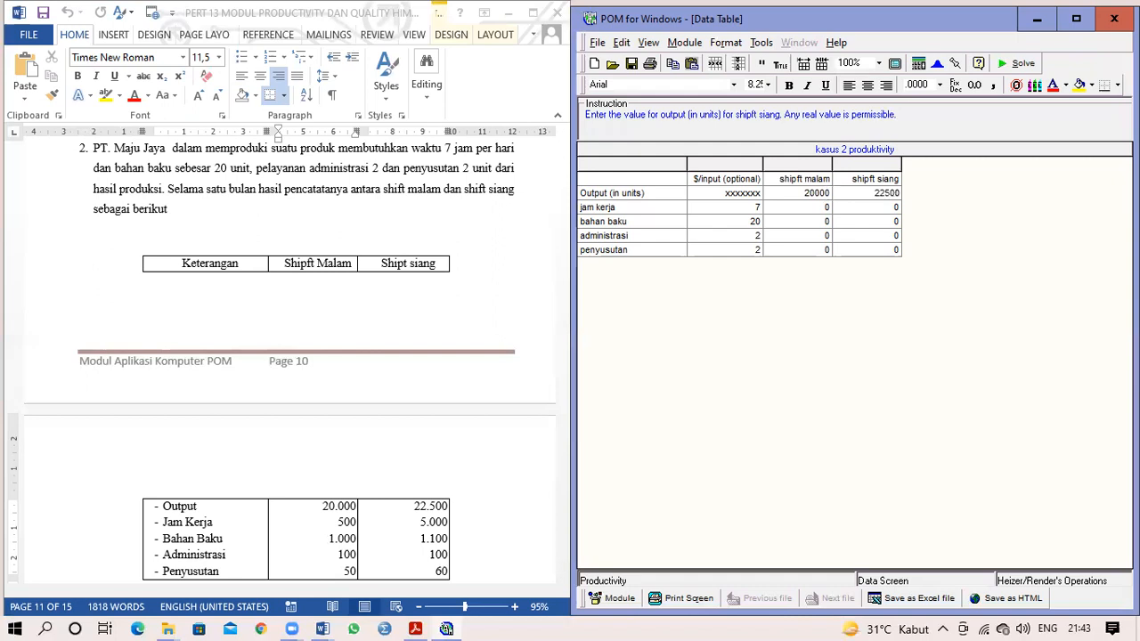
key("Tab")
key("Tab")
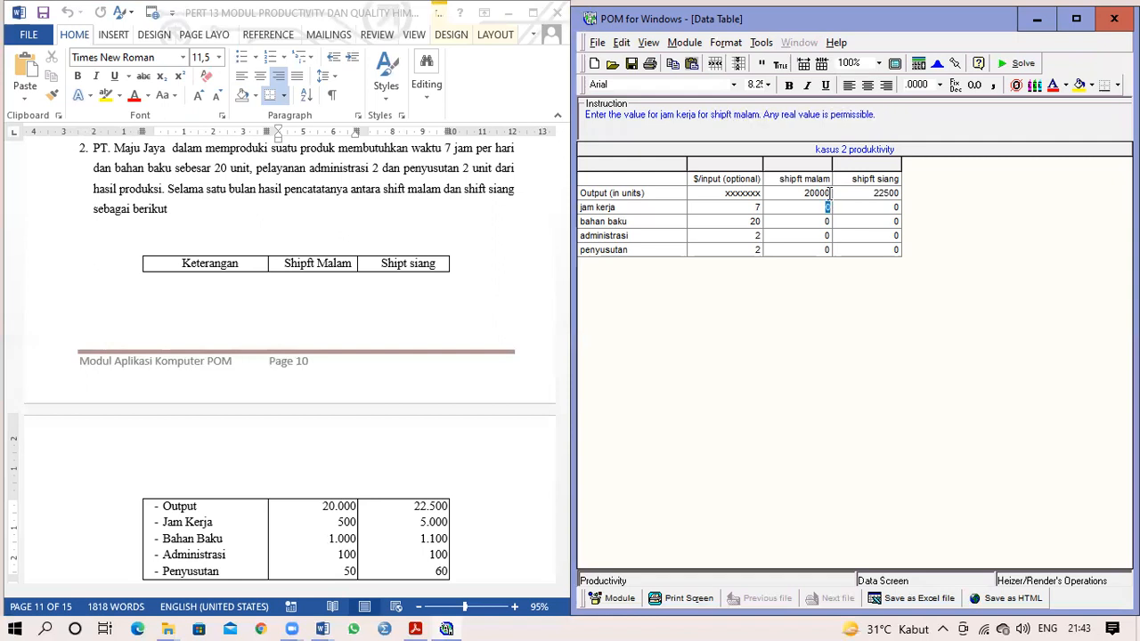
type("500")
key("Tab")
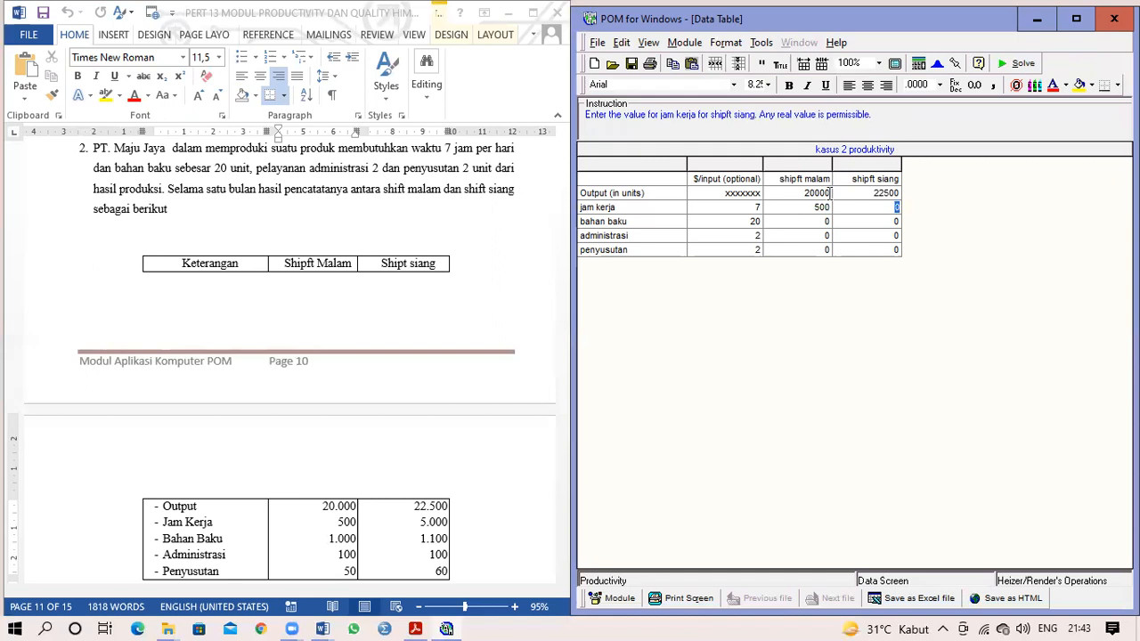
type("5000")
key("Tab")
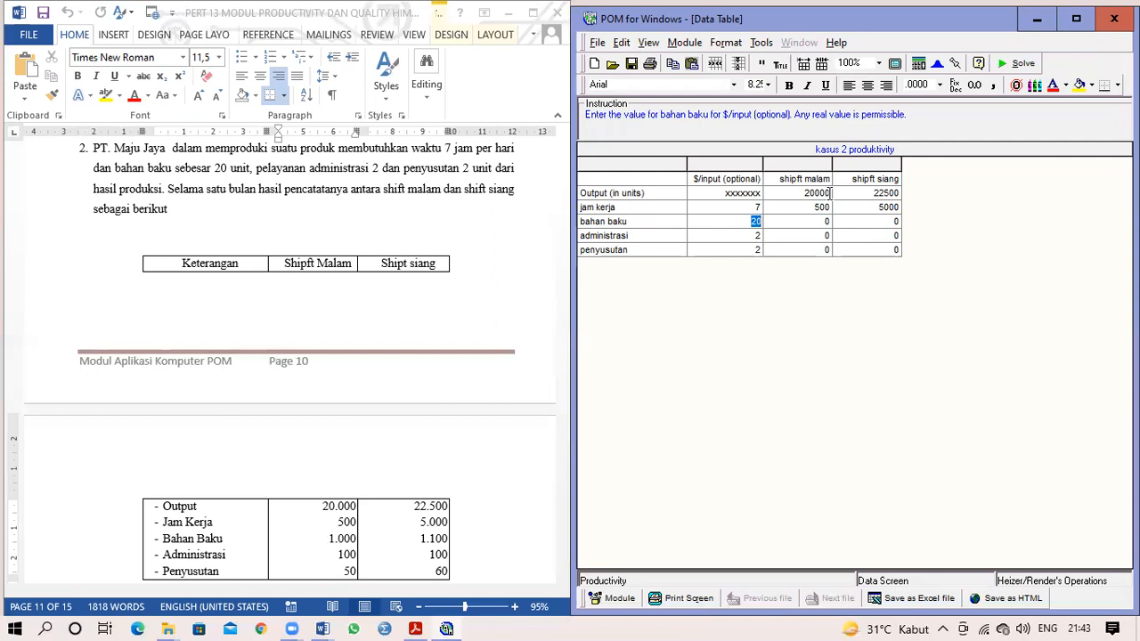
Set bahan baku to 1000 for shipft malam and 1100 for shipft siang
key("Tab")
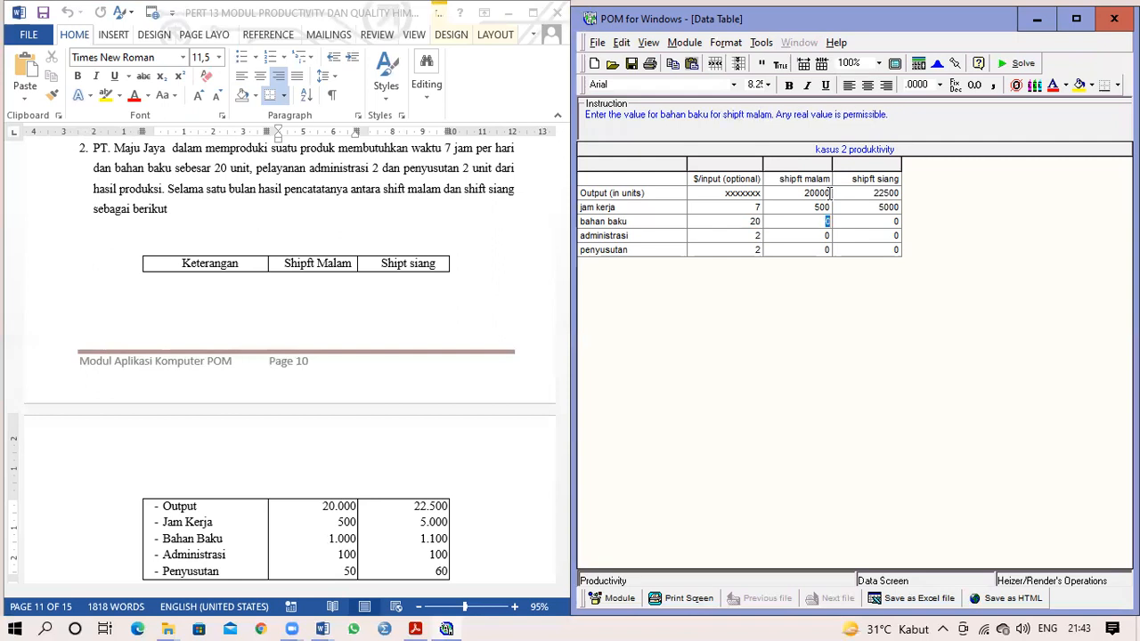
type("1000")
key("Tab")
type("11000")
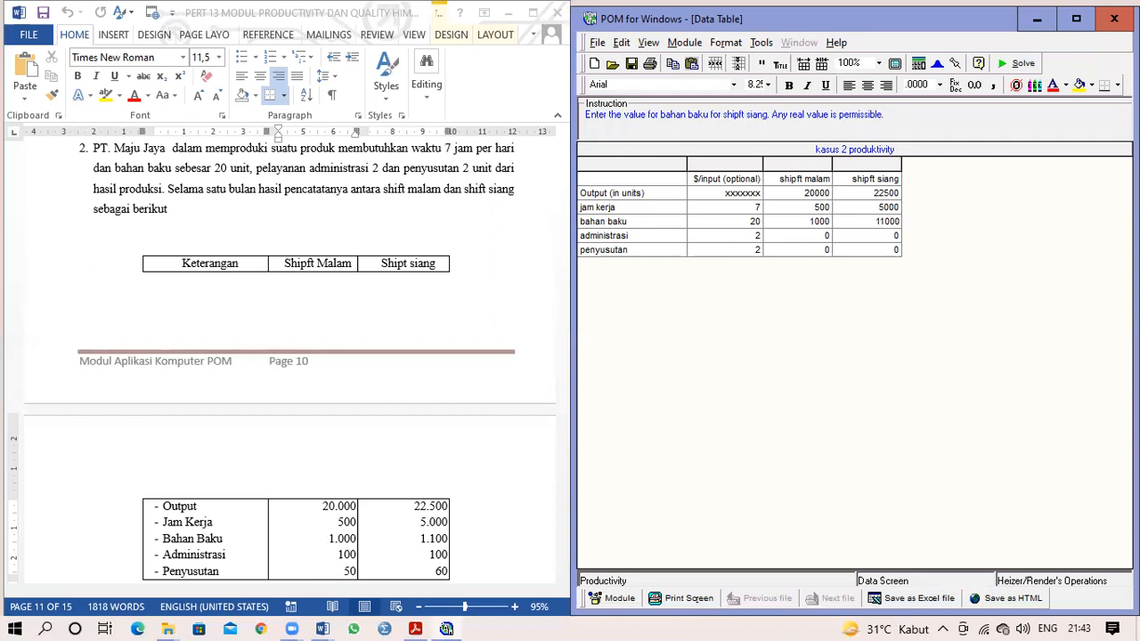
key("BackSpace")
key("Return")
key("Return")
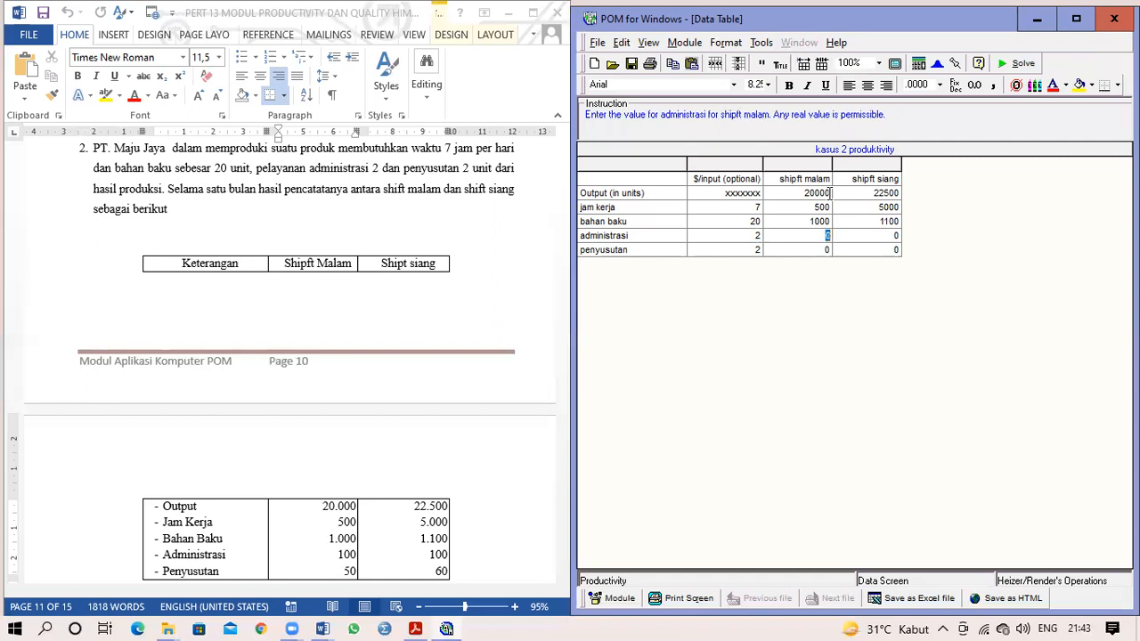
Set administrasi to 100 for both shifts, and penyusutan to 50 for shipft malam and 60 for shipft siang
type("100")
key("Return")
type("100")
key("Return")
key("Return")
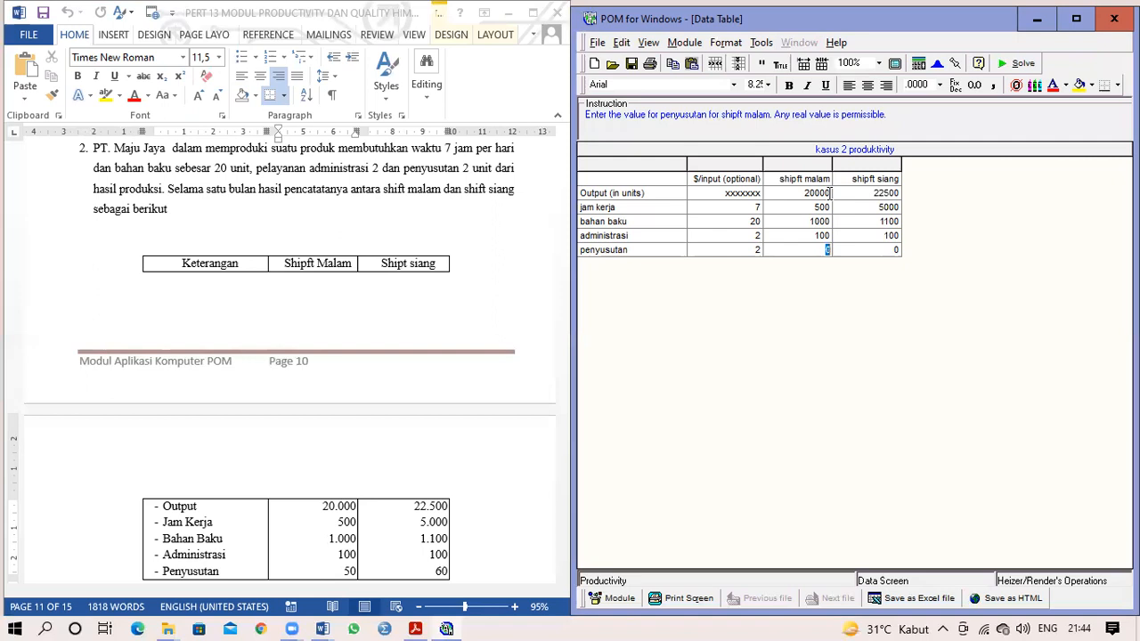
type("50")
key("Return")
type("60")
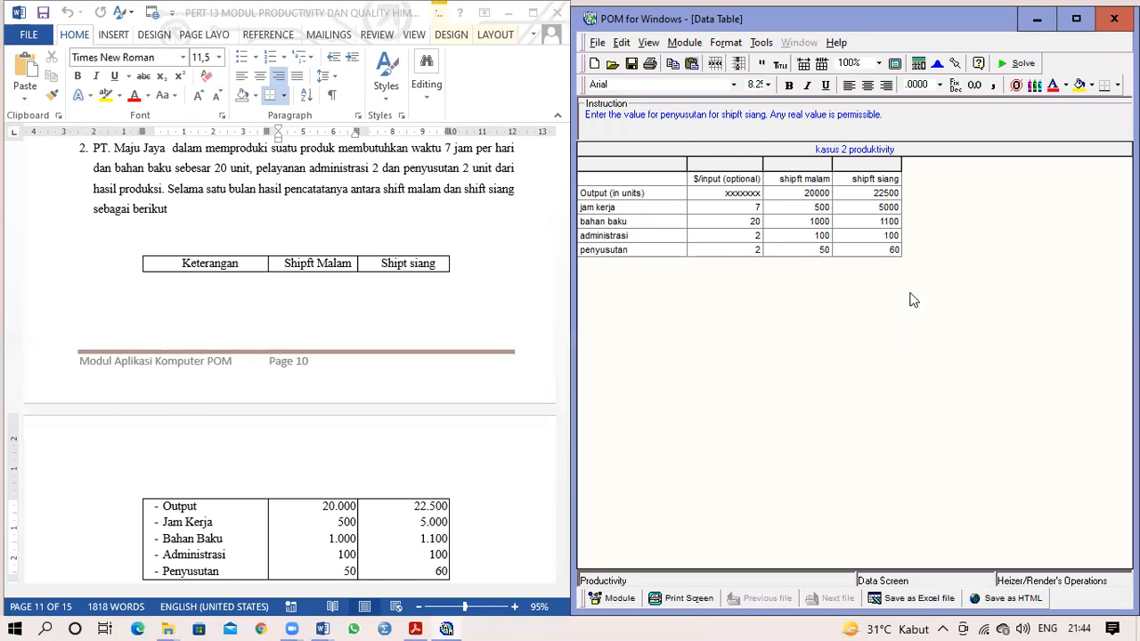
Solve the kasus 2 data set and examine the jam kerja productivity change and multifactor productivity in the results
left_click(1020, 64)
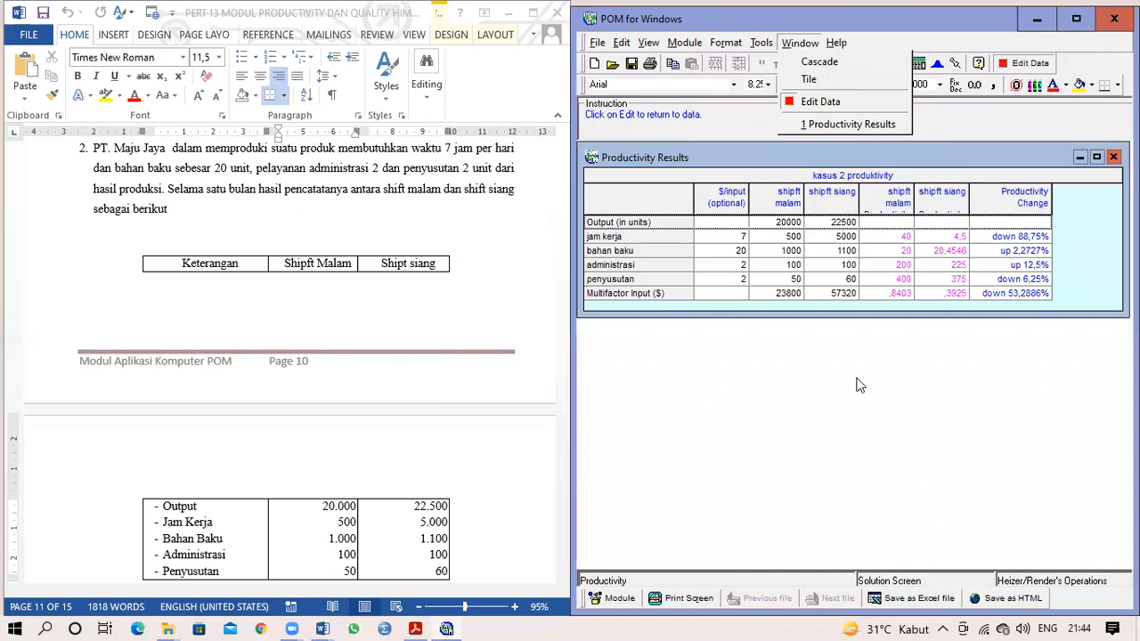
left_click(981, 404)
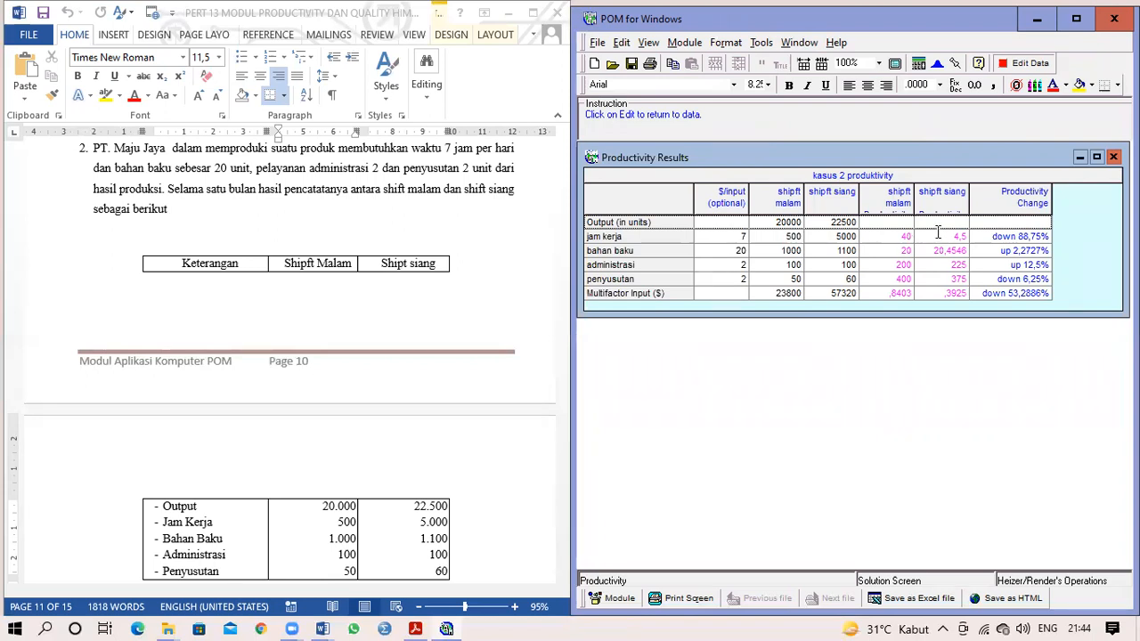
left_click(999, 236)
left_click(916, 294)
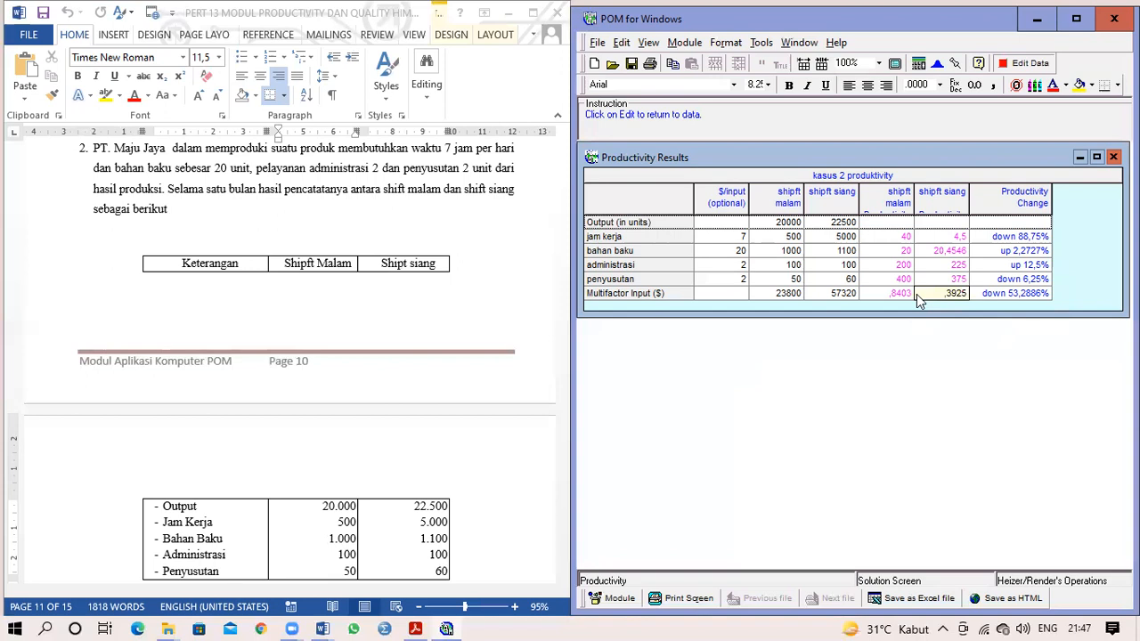